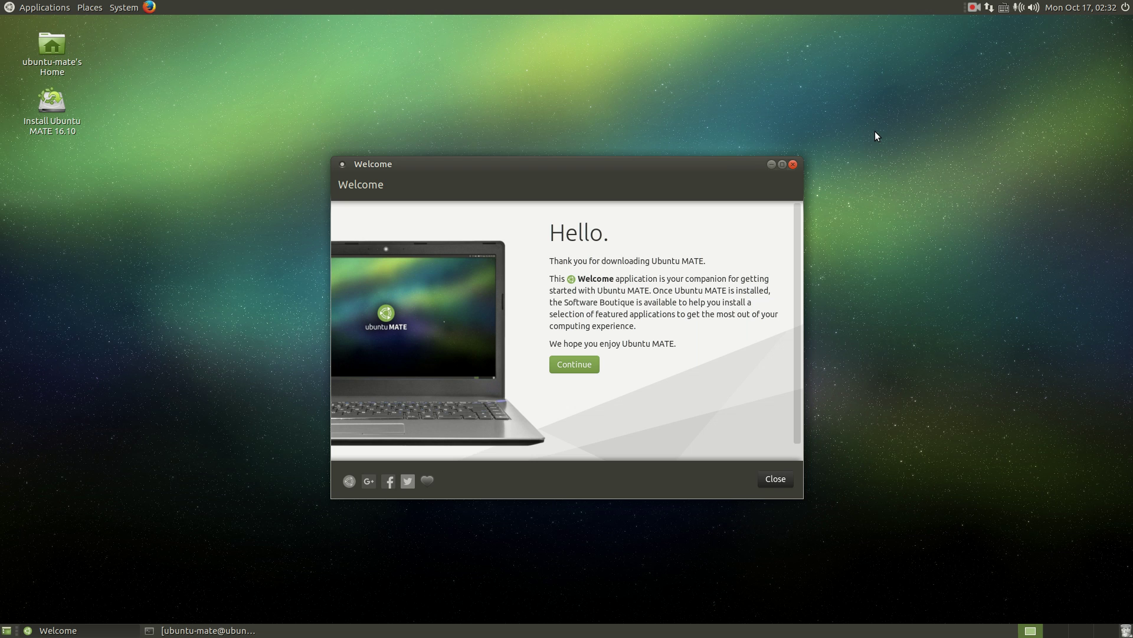
# Raise the Welcome window, continue past the Hello page, and open Installation Help.
pyautogui.moveTo(742, 168); pyautogui.dragTo(737, 132)
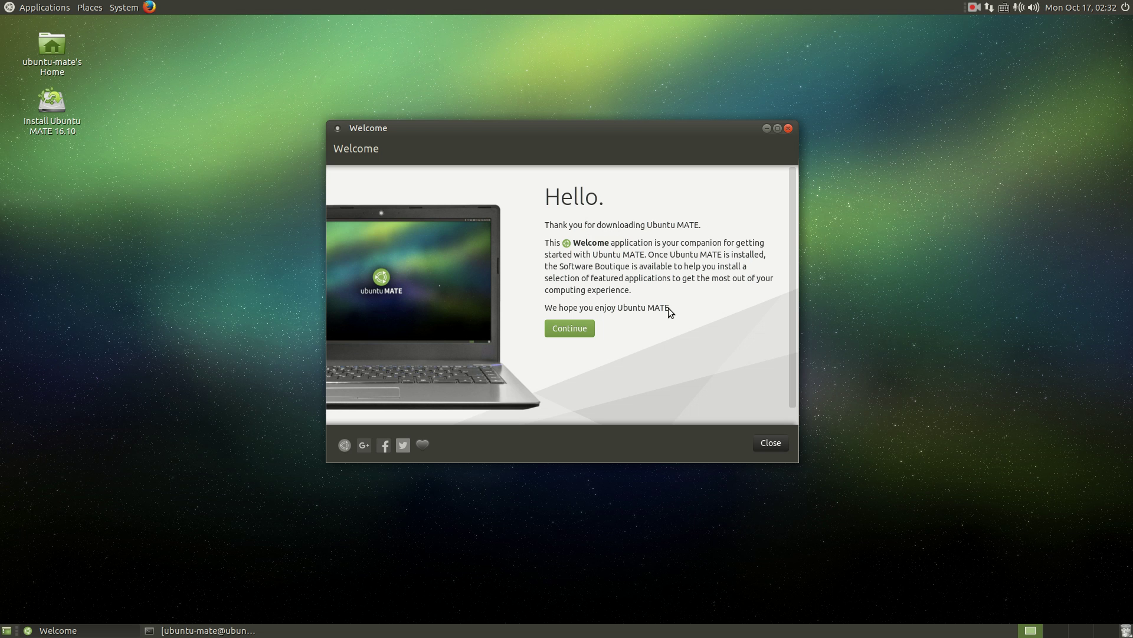
pyautogui.click(576, 324)
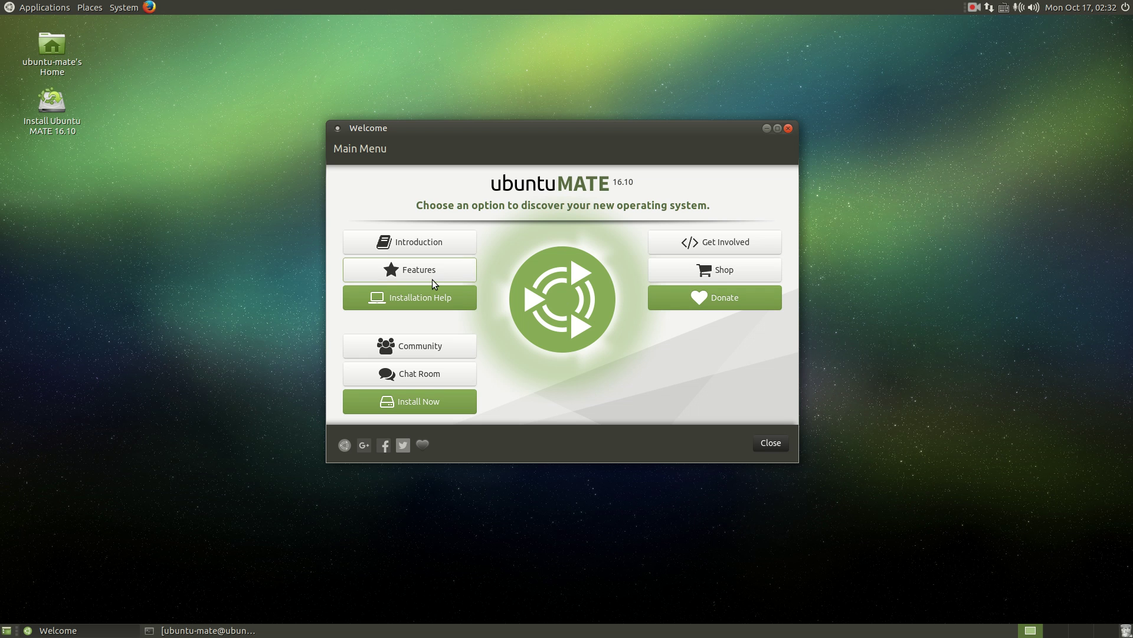
pyautogui.click(421, 295)
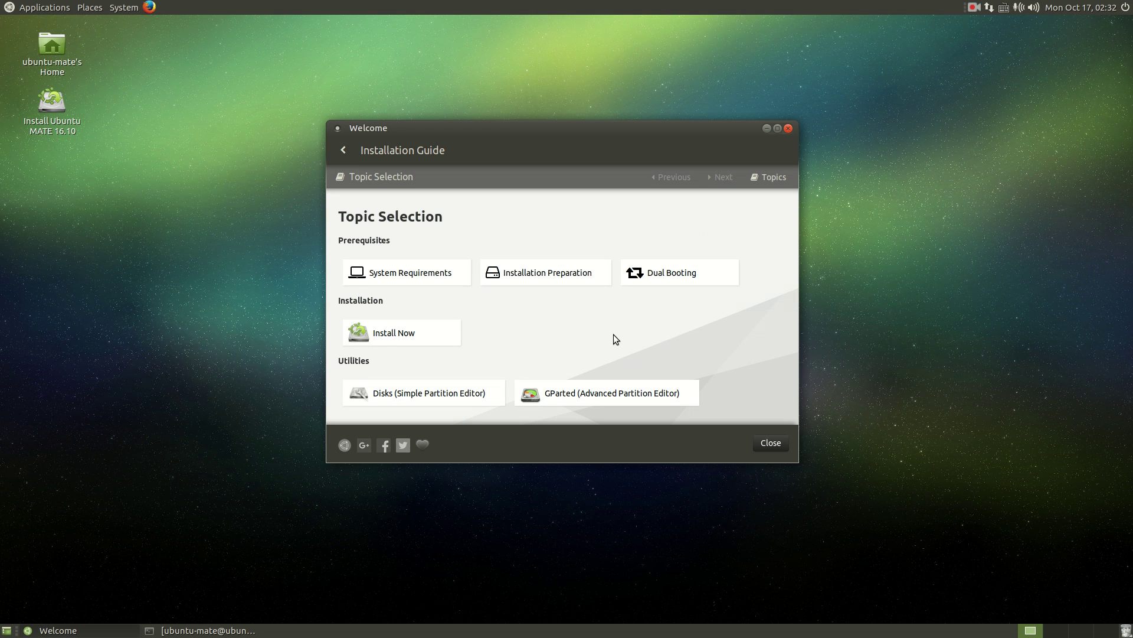
# Open the Dual Booting topic under Prerequisites and scroll through its page.
pyautogui.click(664, 278)
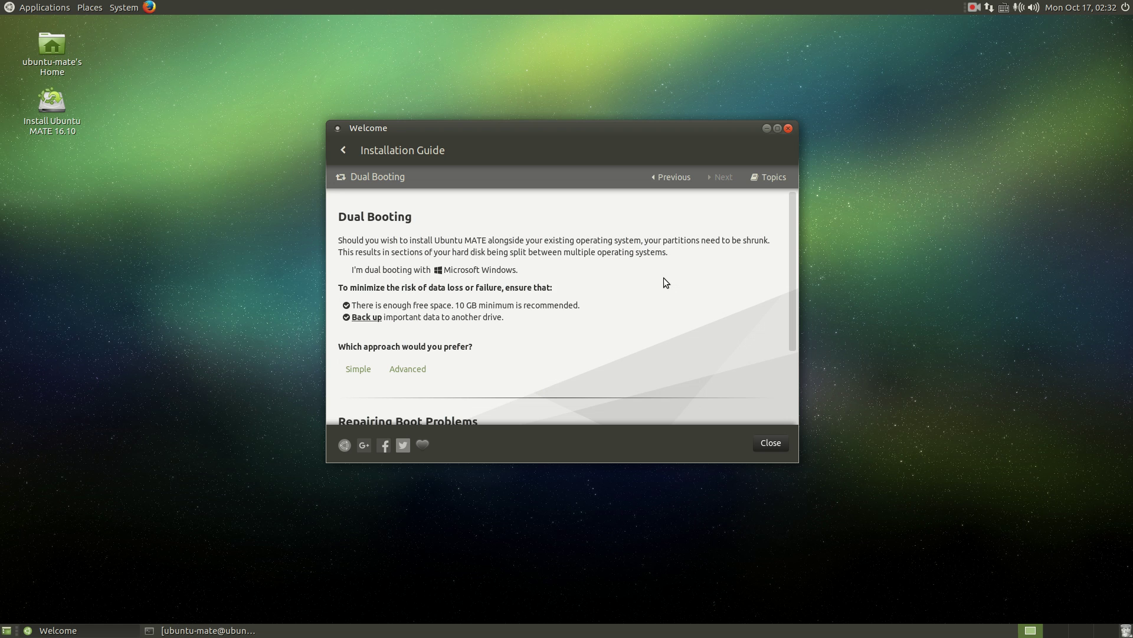
pyautogui.scroll(-1, 664, 278)
pyautogui.scroll(1, 663, 278)
pyautogui.scroll(-3, 527, 342)
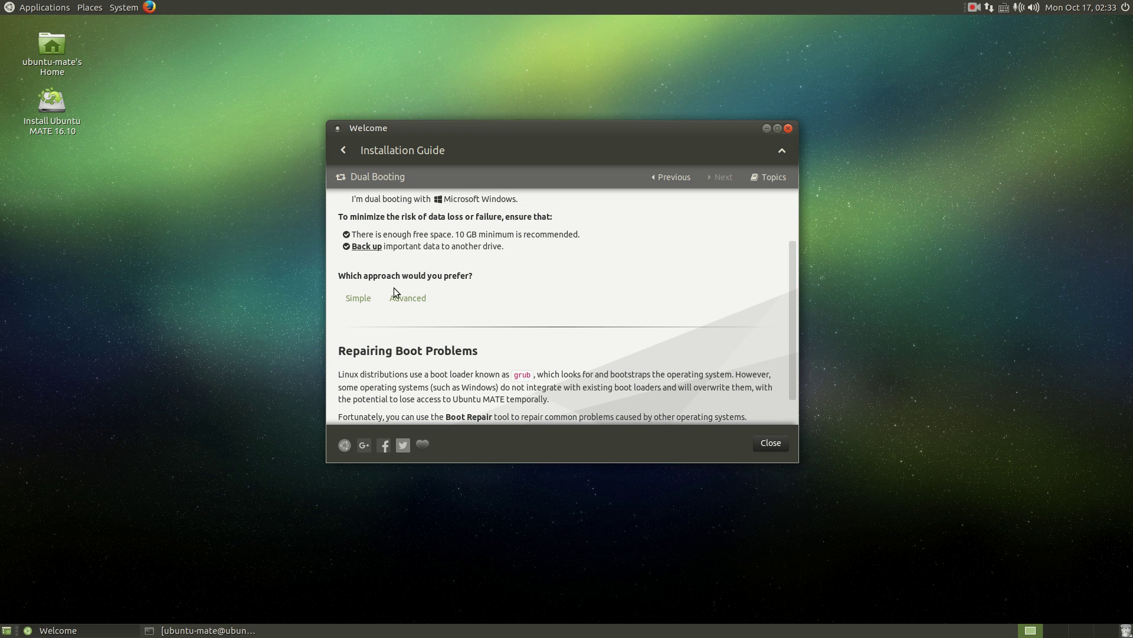
pyautogui.scroll(-1, 459, 287)
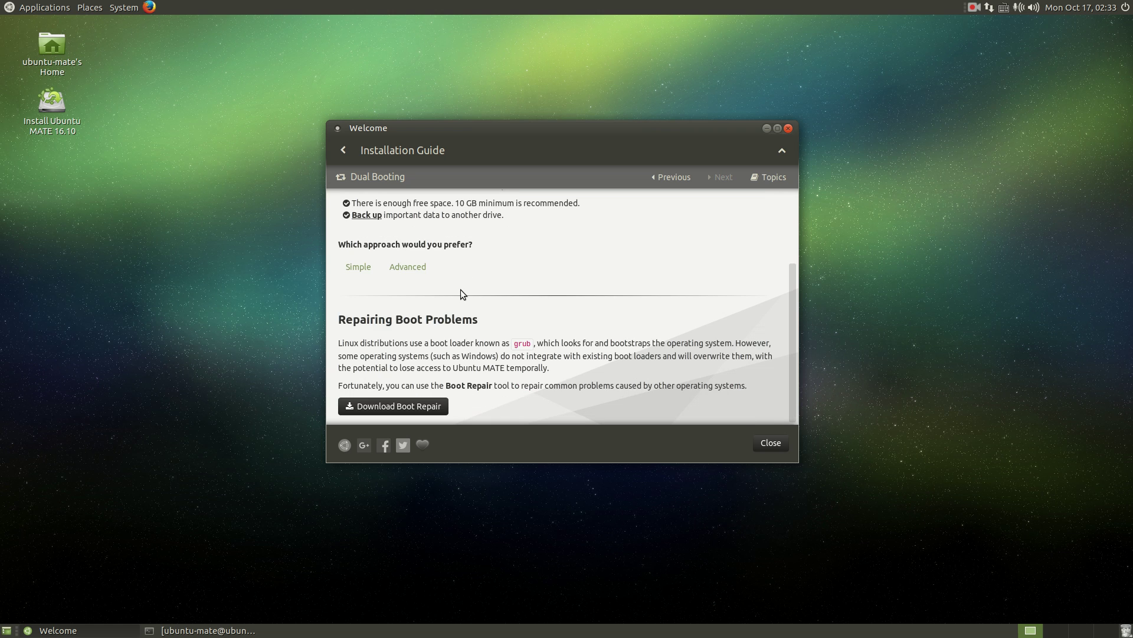
pyautogui.scroll(2, 461, 293)
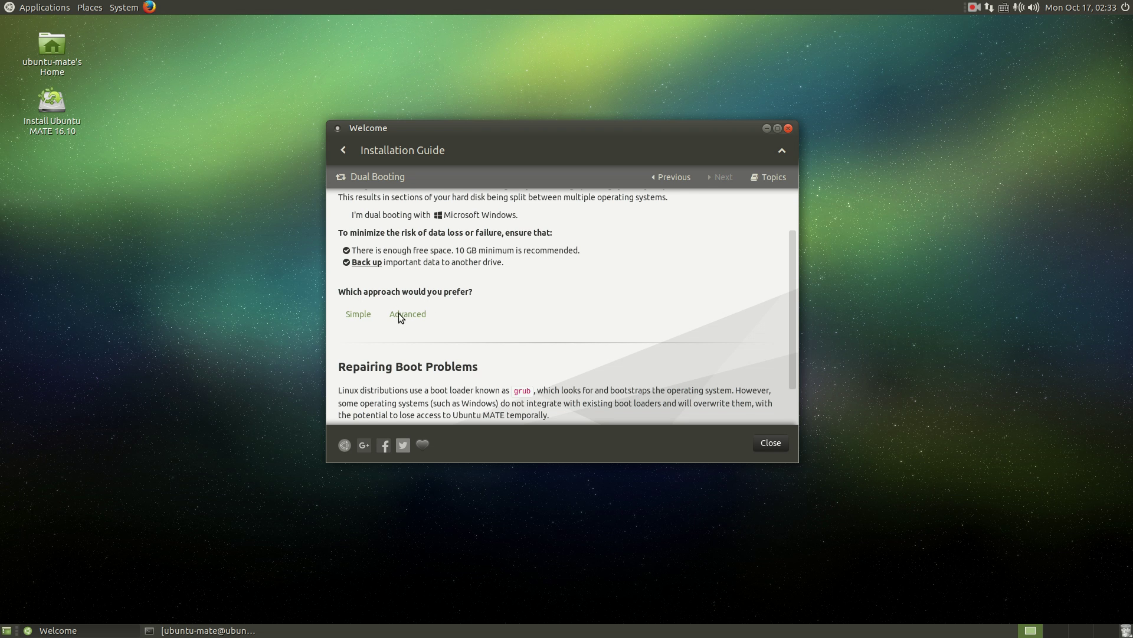
# Expand the Simple approach and read through its install-alongside-Windows XP explanation.
pyautogui.click(358, 315)
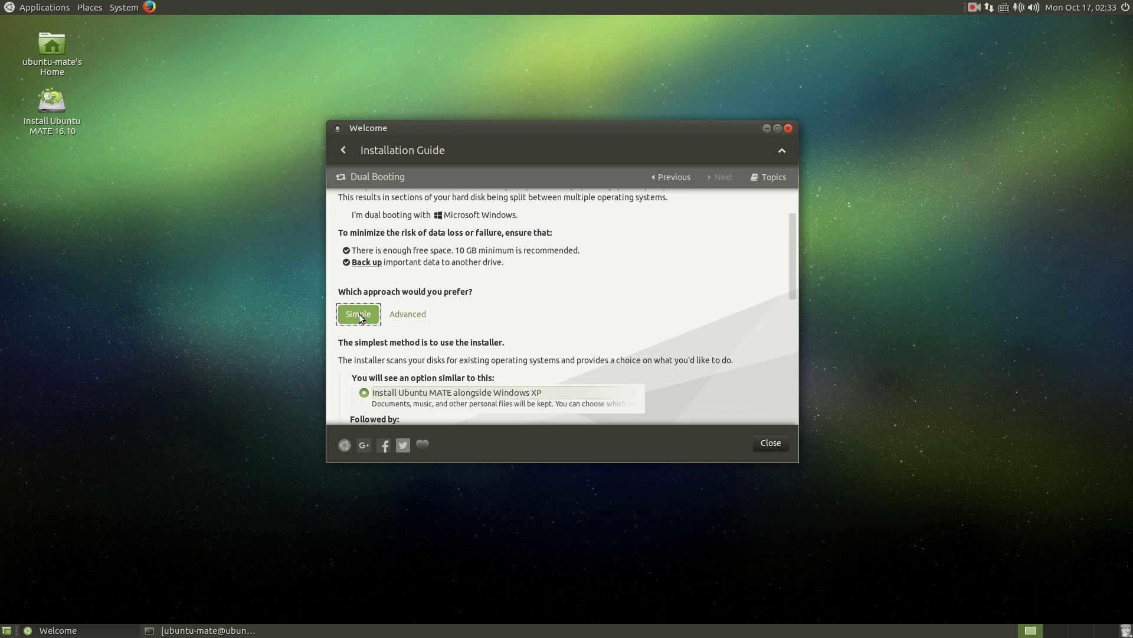
pyautogui.scroll(-1, 546, 313)
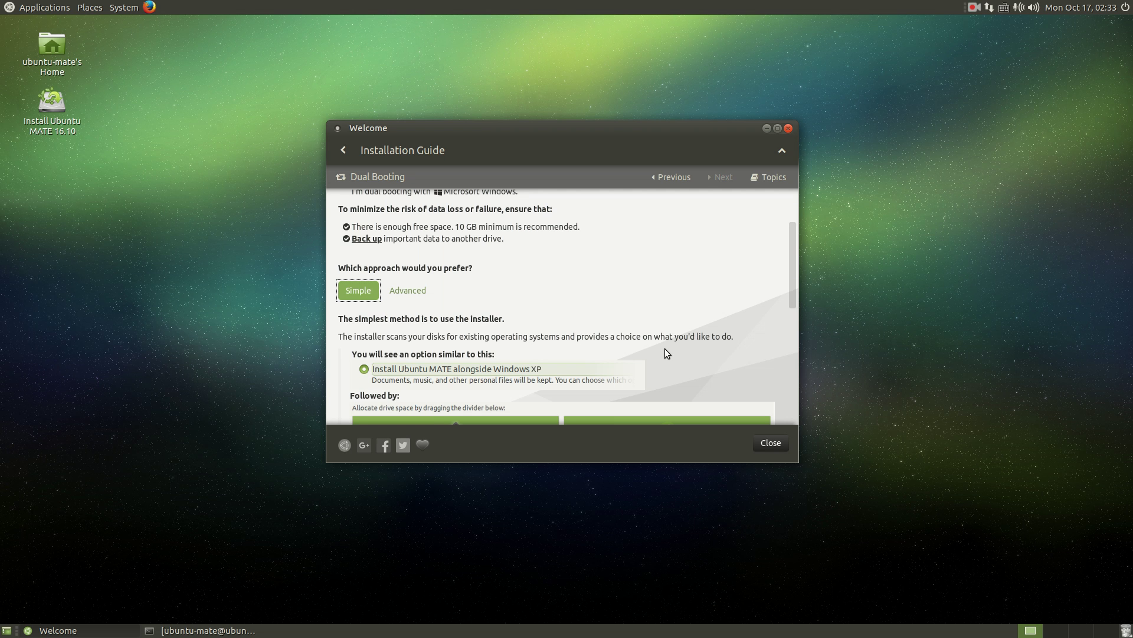
pyautogui.scroll(-1, 665, 352)
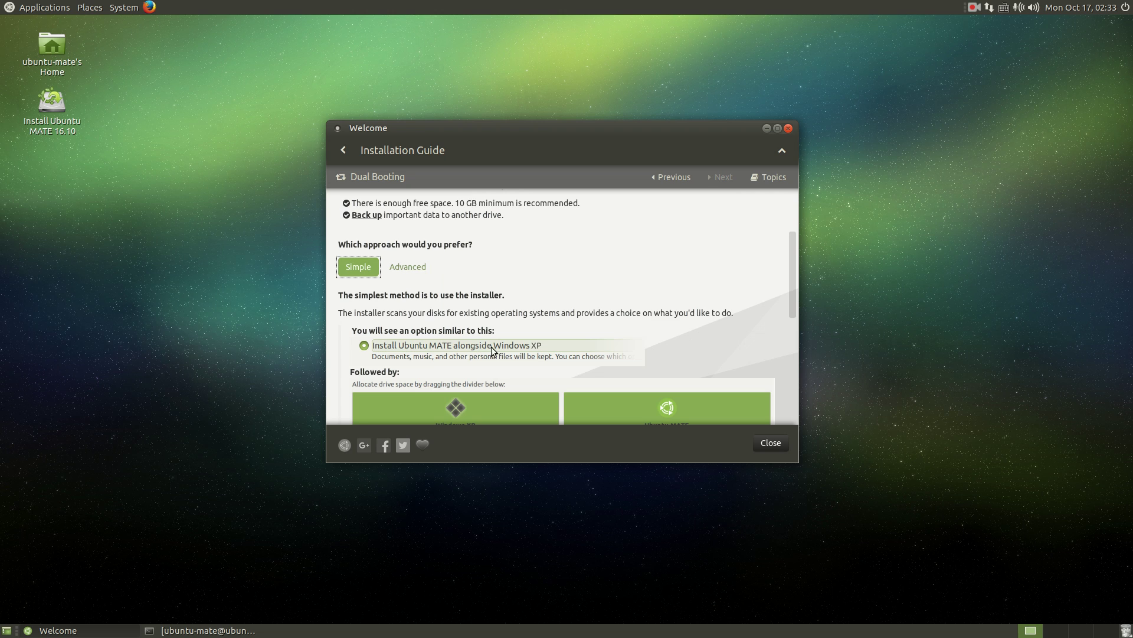
pyautogui.scroll(-3, 534, 353)
pyautogui.scroll(-1, 536, 353)
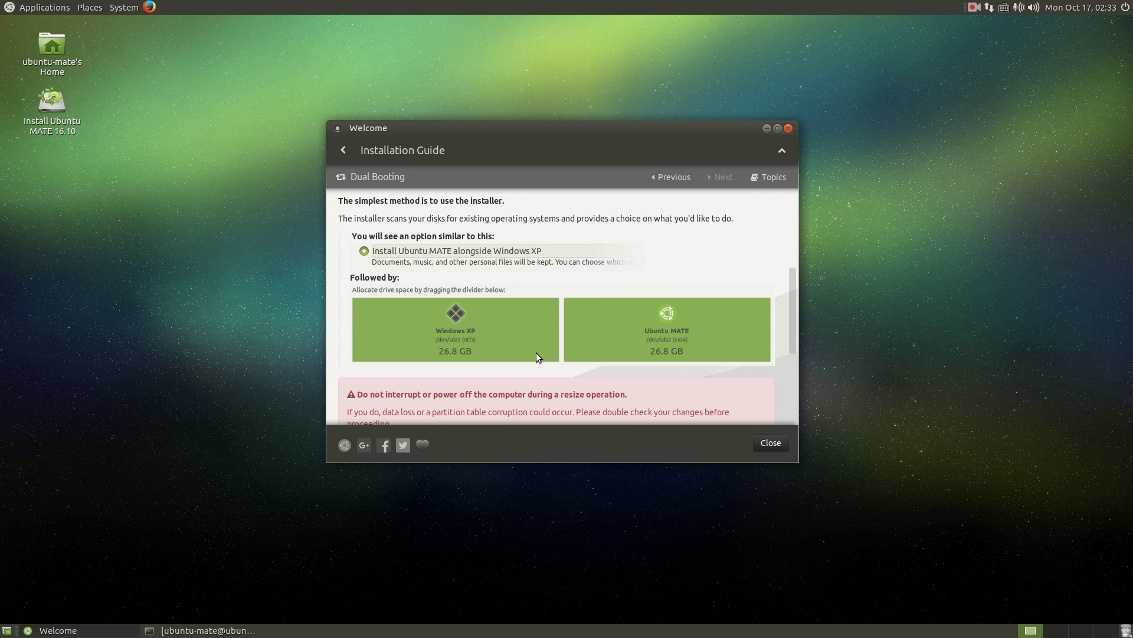
pyautogui.scroll(2, 536, 353)
pyautogui.scroll(-1, 536, 353)
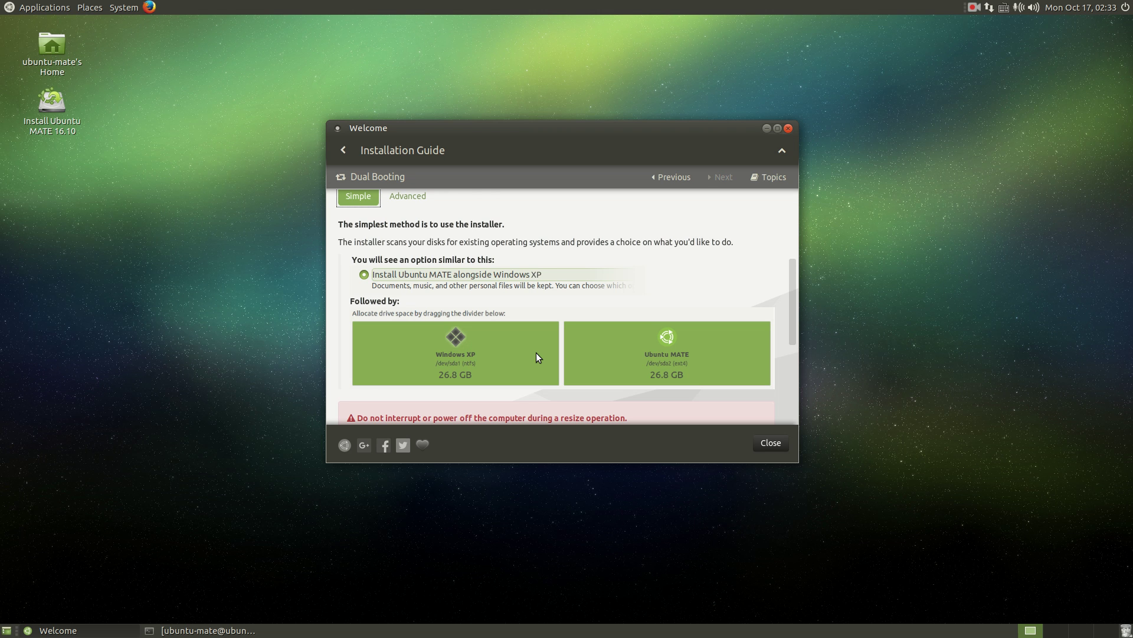
pyautogui.scroll(-1, 531, 355)
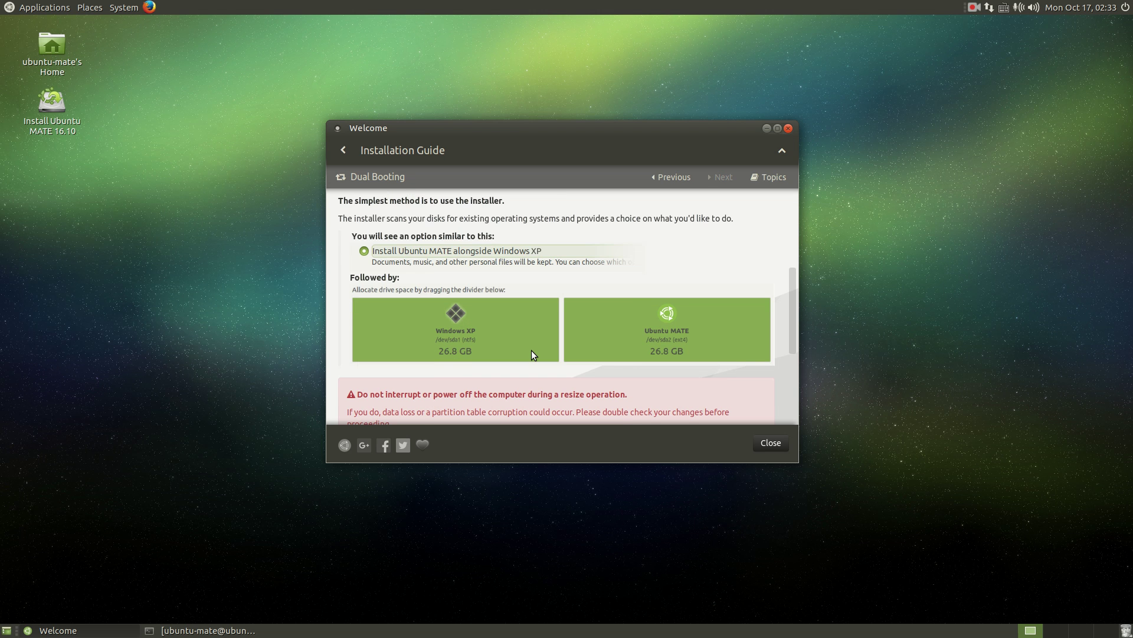
pyautogui.scroll(-2, 532, 354)
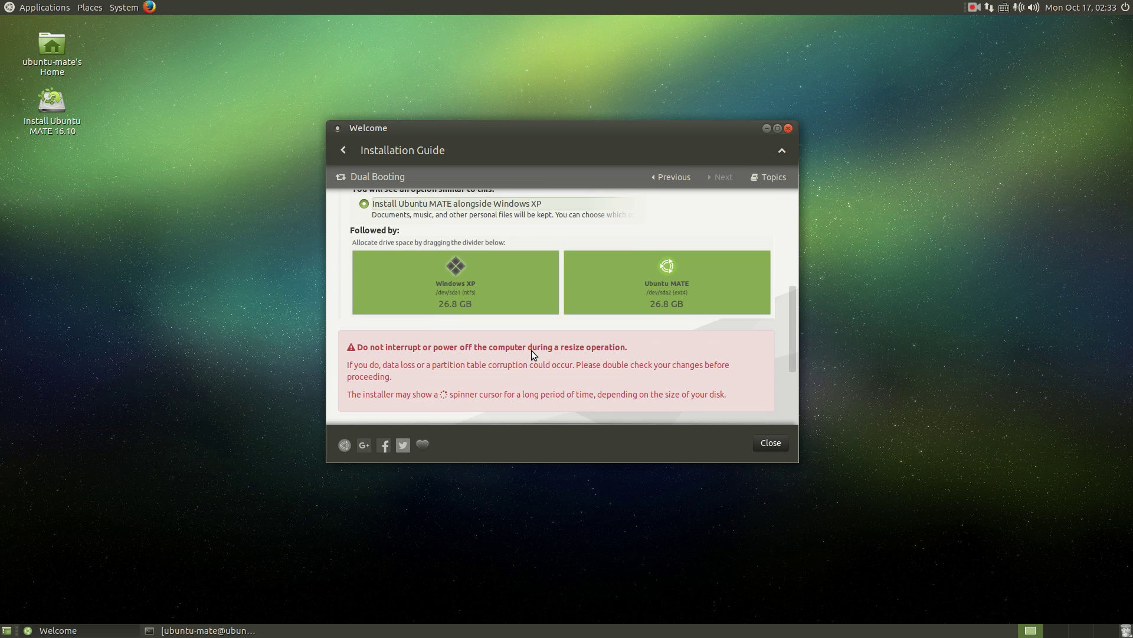
pyautogui.scroll(3, 532, 354)
pyautogui.scroll(-7, 466, 302)
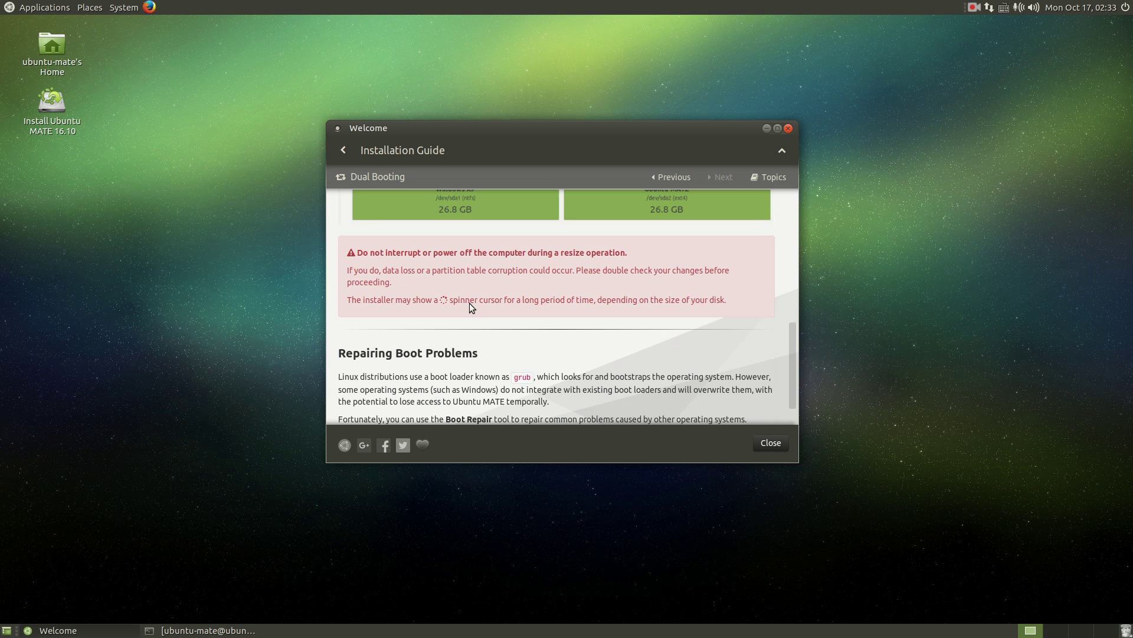
pyautogui.scroll(8, 469, 302)
pyautogui.scroll(-9, 469, 301)
pyautogui.scroll(5, 469, 301)
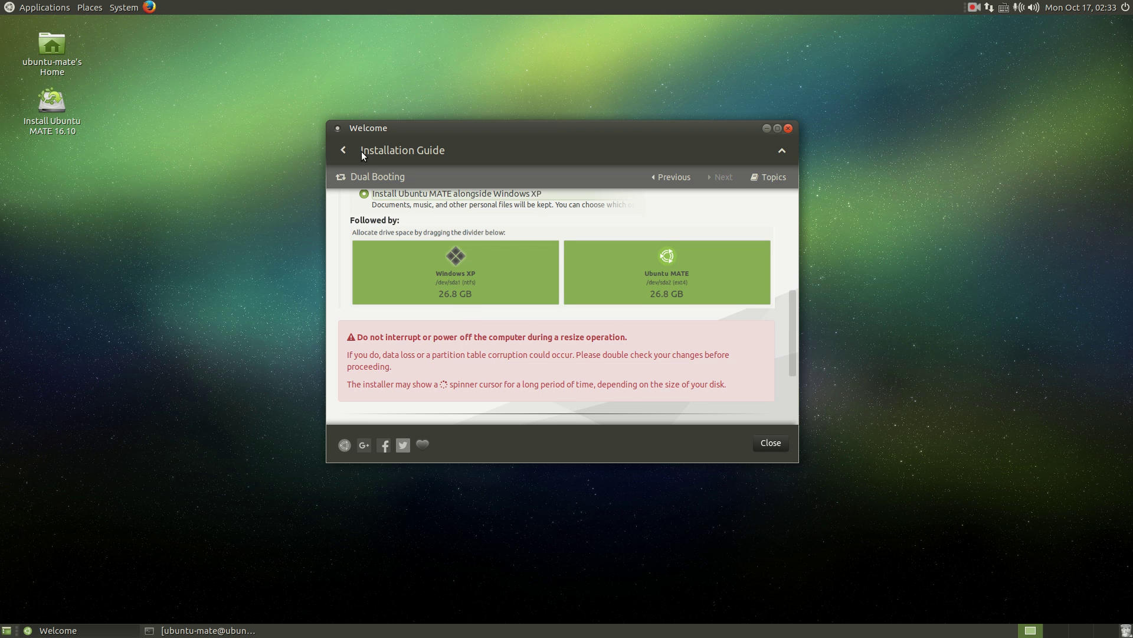
pyautogui.click(343, 151)
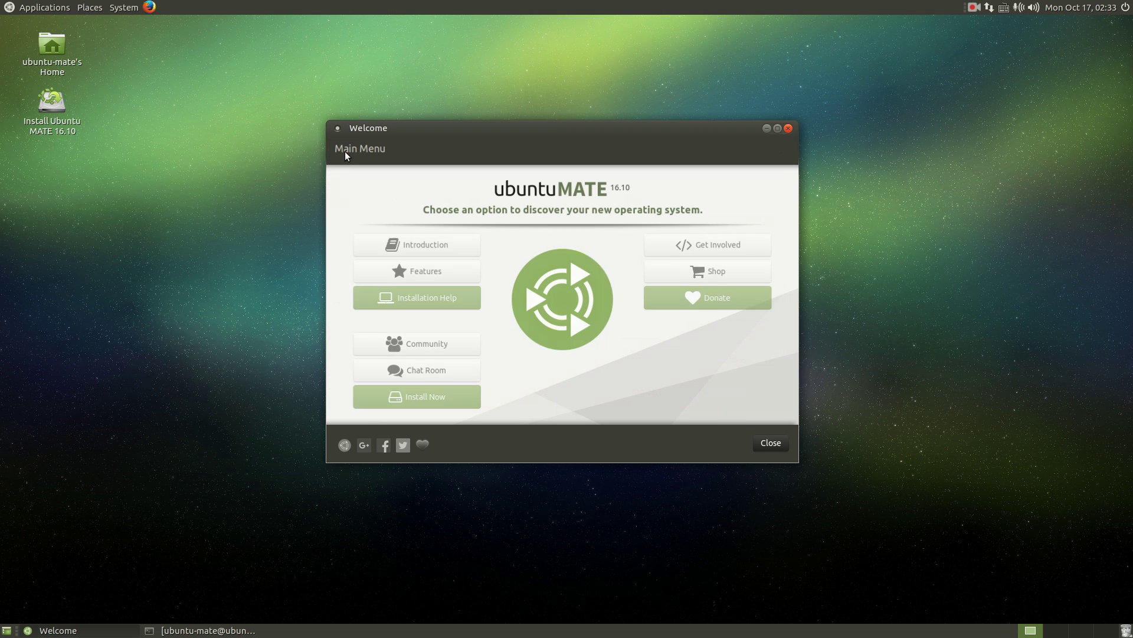
pyautogui.click(441, 269)
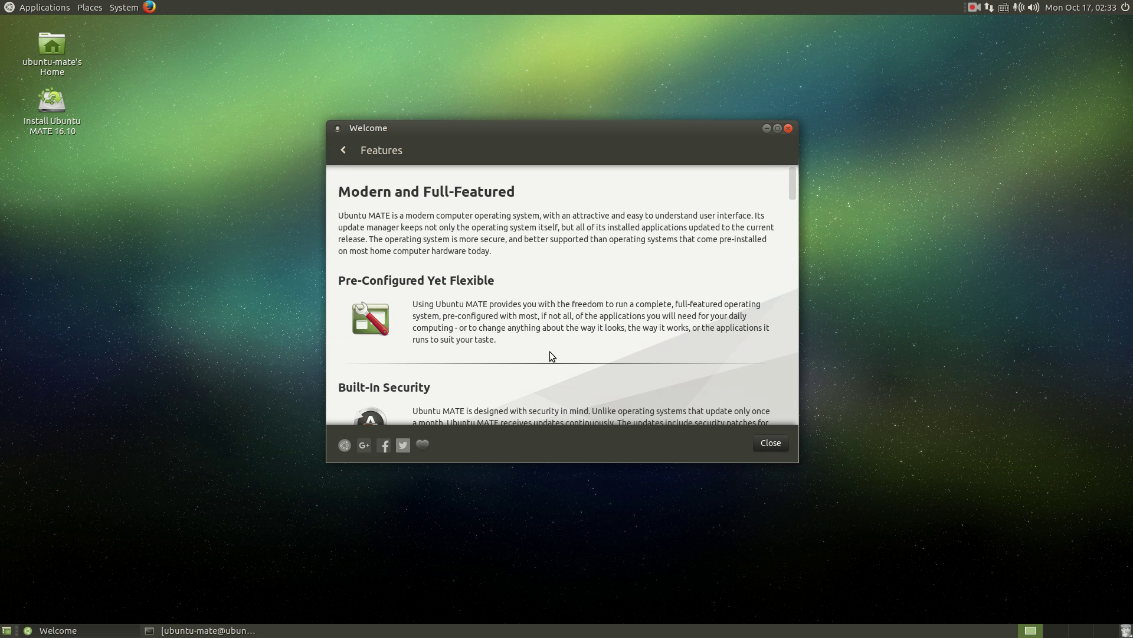
pyautogui.scroll(-2, 551, 354)
pyautogui.scroll(-1, 550, 354)
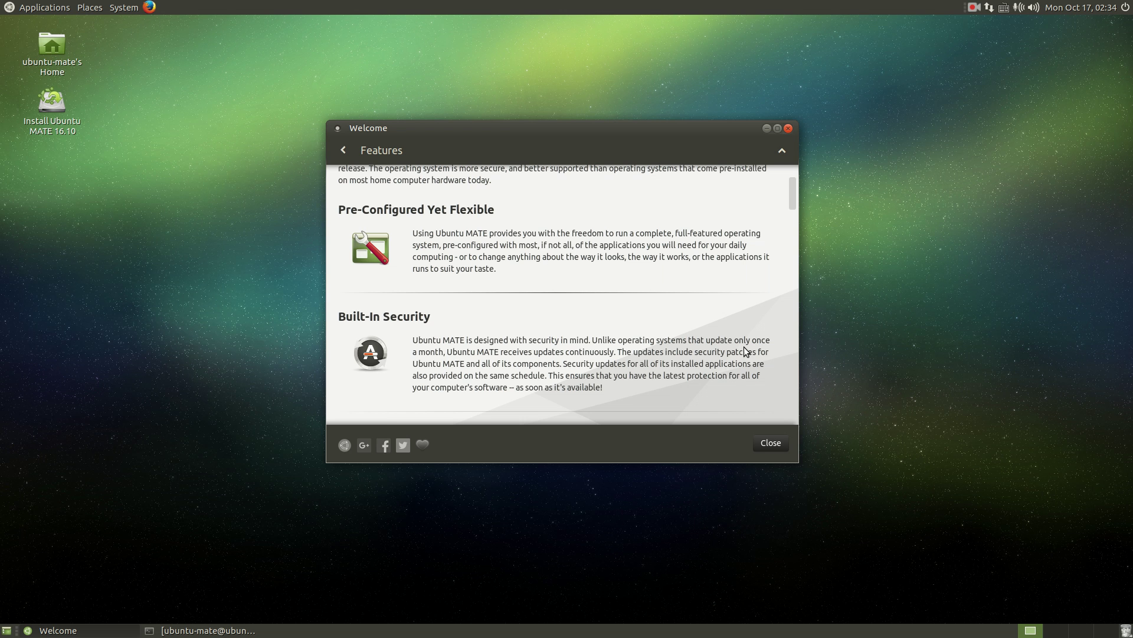
pyautogui.scroll(-1, 745, 353)
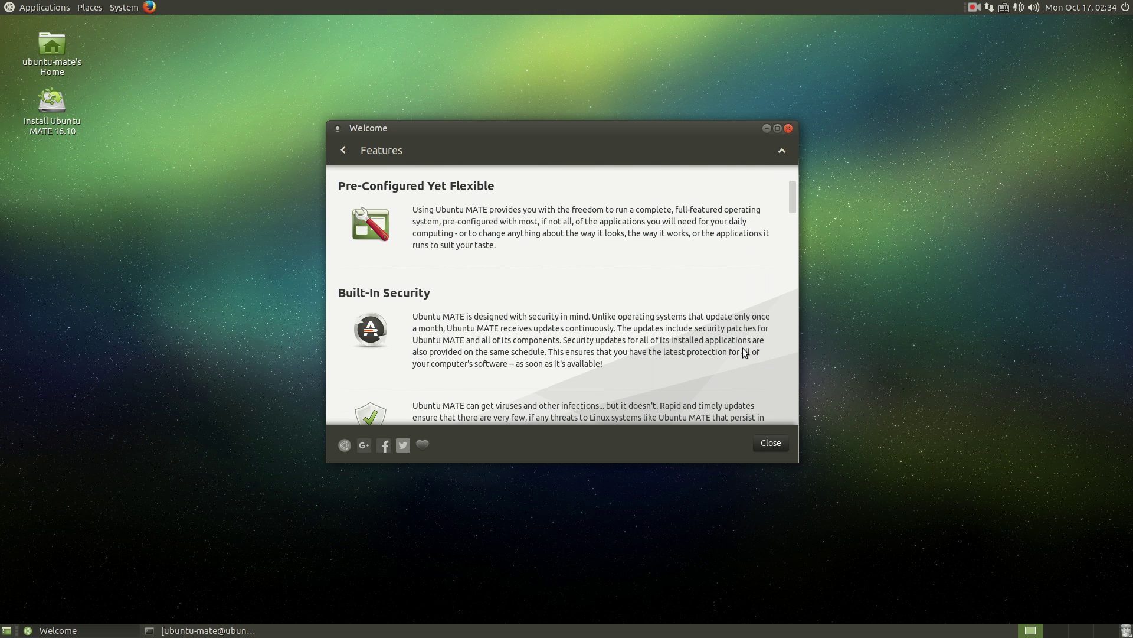
pyautogui.scroll(-2, 742, 350)
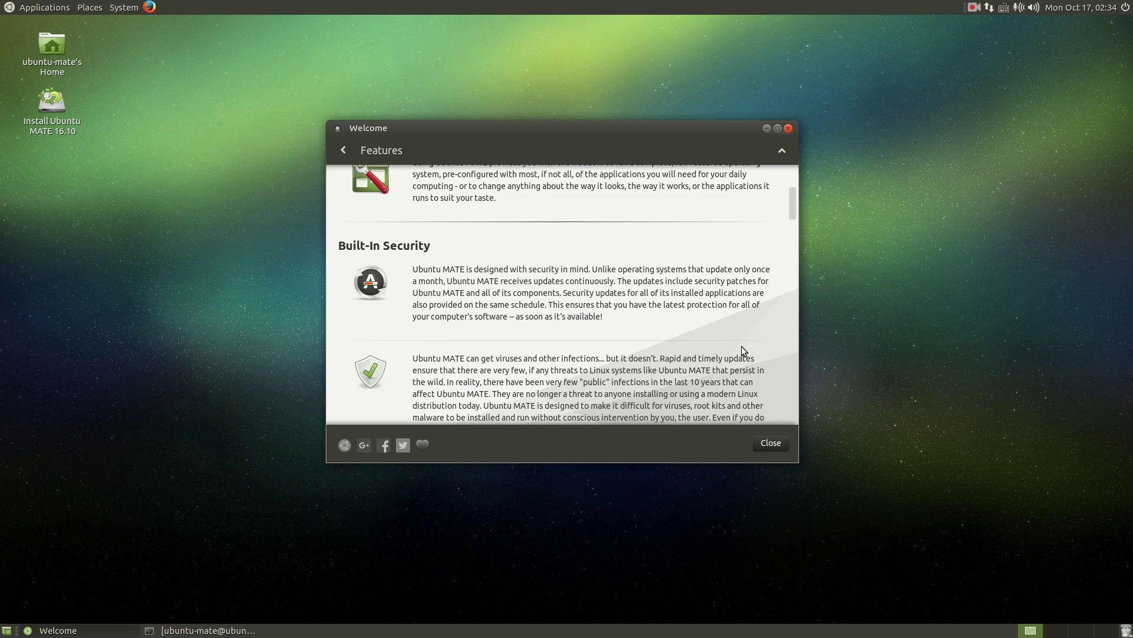
pyautogui.scroll(-2, 742, 346)
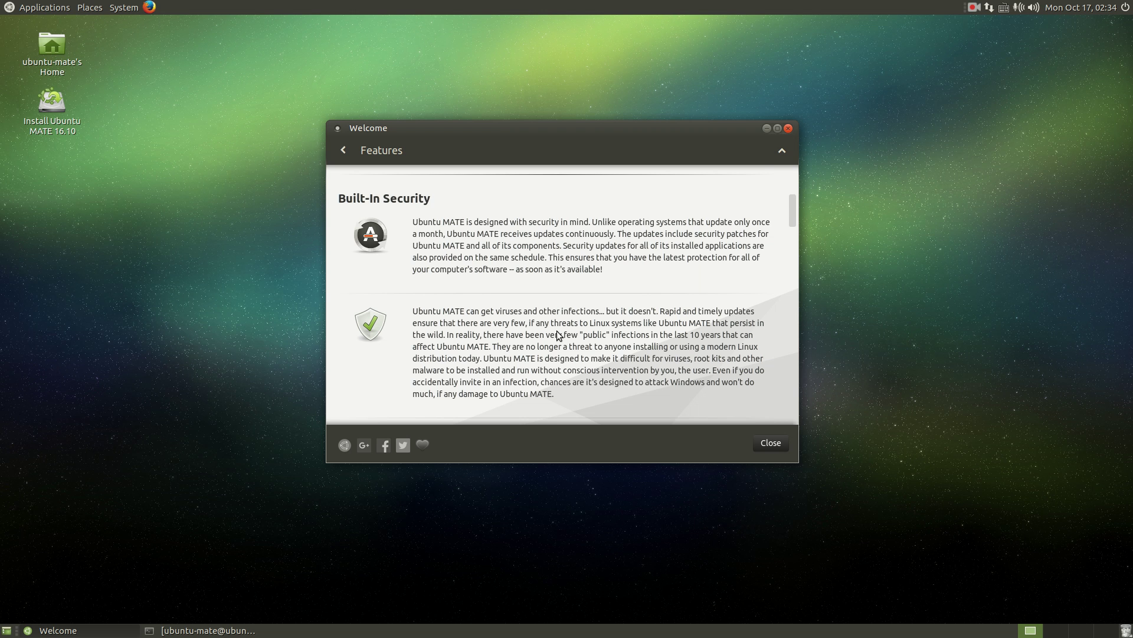
pyautogui.scroll(-3, 556, 331)
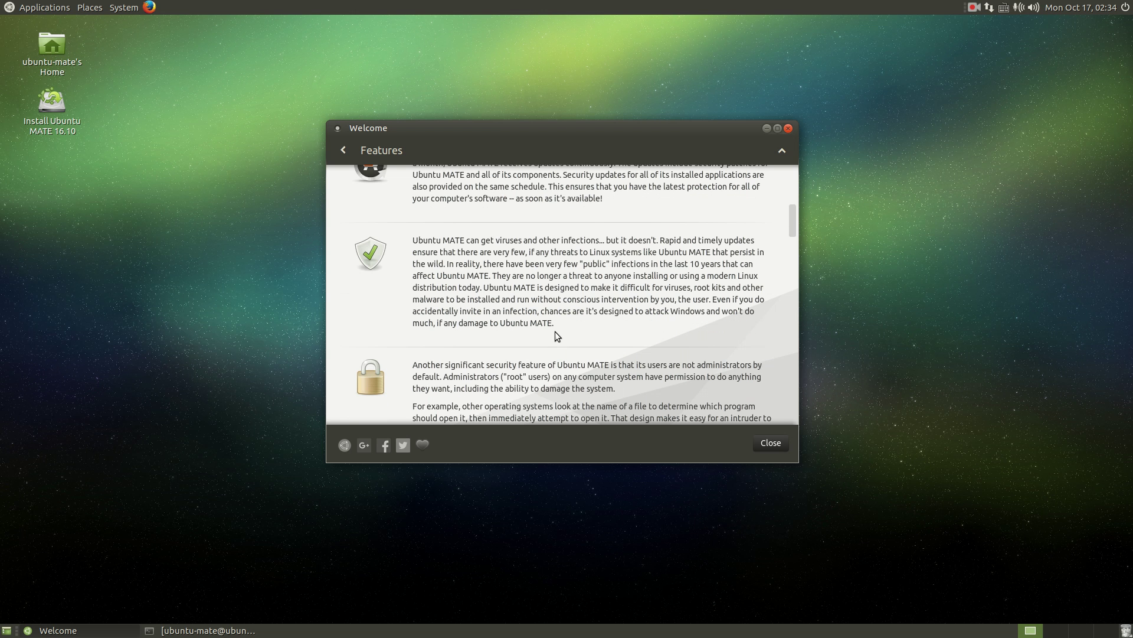
pyautogui.scroll(-1, 555, 333)
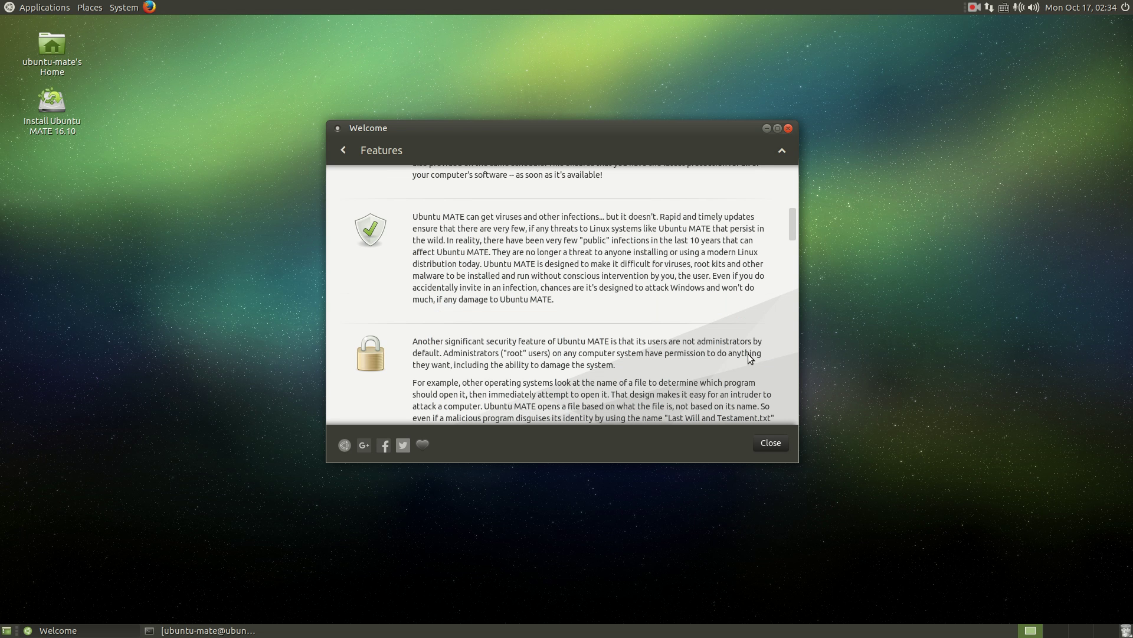
pyautogui.scroll(-1, 749, 357)
pyautogui.scroll(-6, 748, 353)
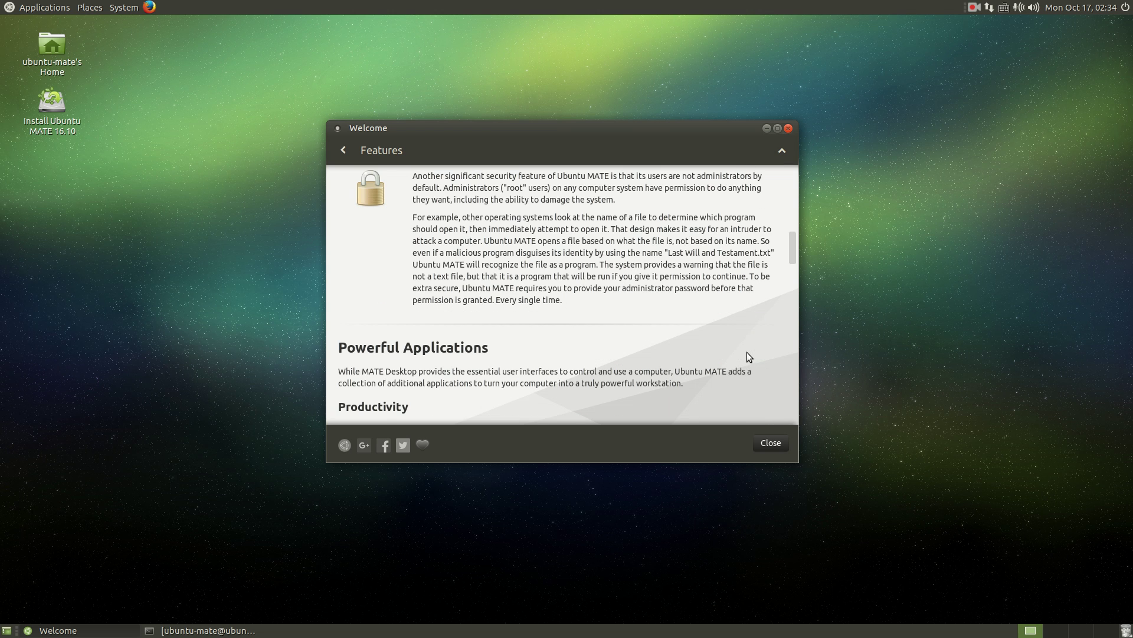
pyautogui.scroll(-11, 747, 353)
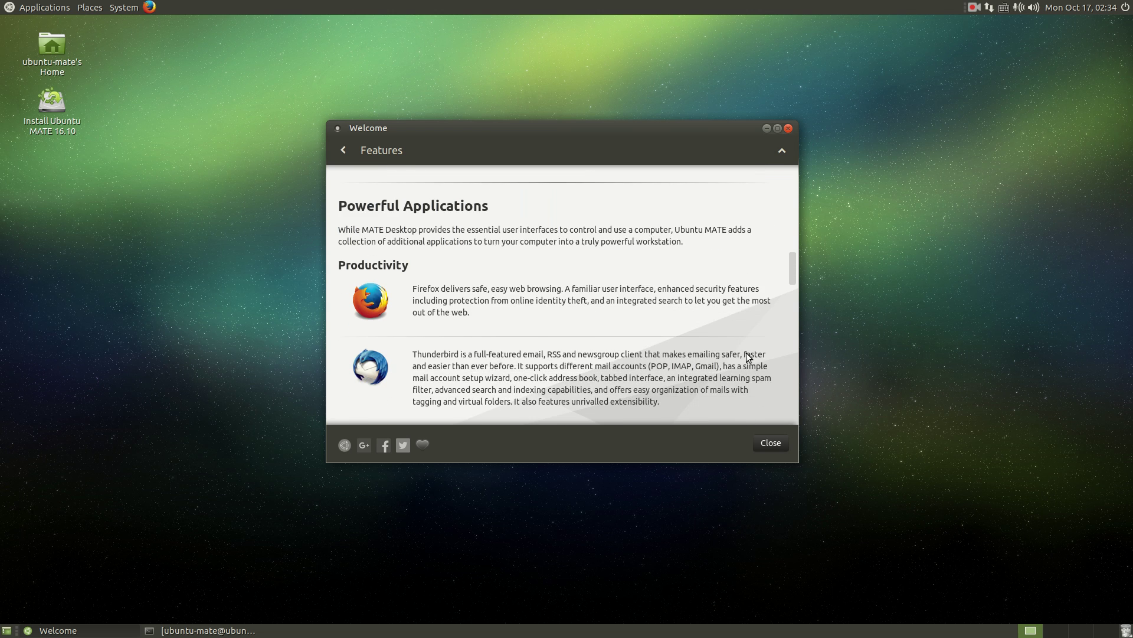
pyautogui.scroll(-12, 745, 352)
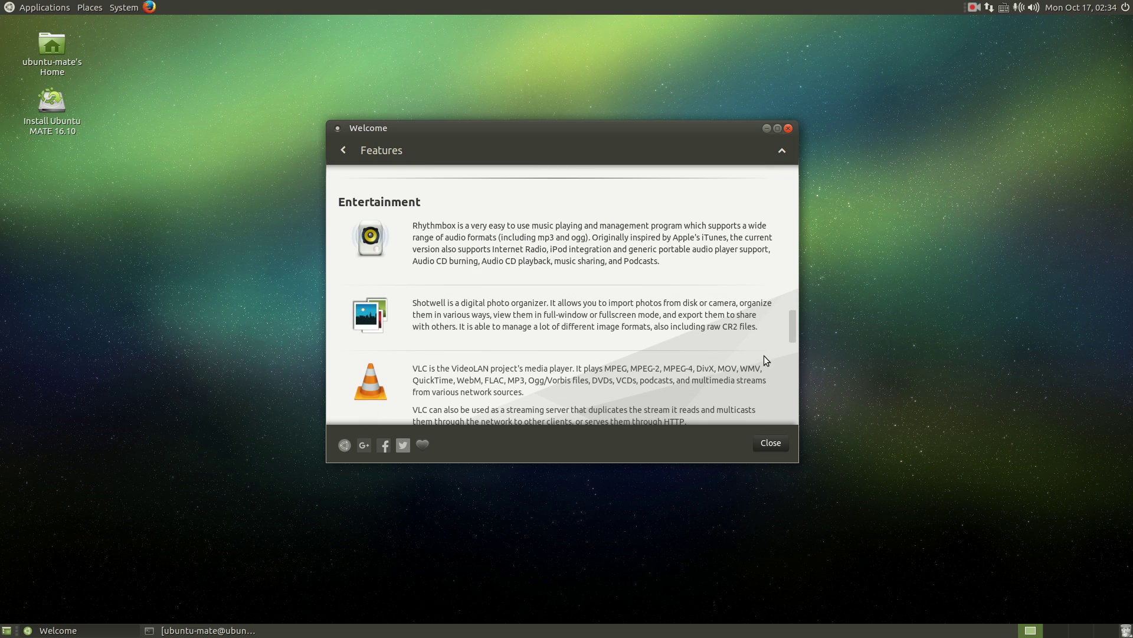
pyautogui.moveTo(796, 339); pyautogui.dragTo(716, 226)
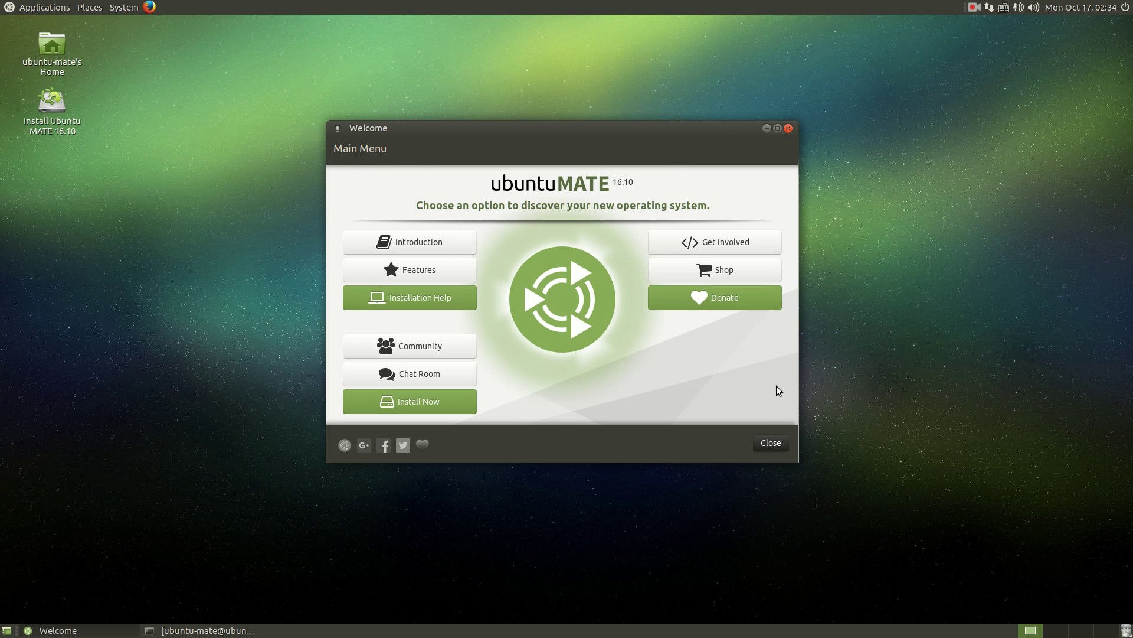
# Close the Ubuntu MATE Welcome window.
pyautogui.click(771, 443)
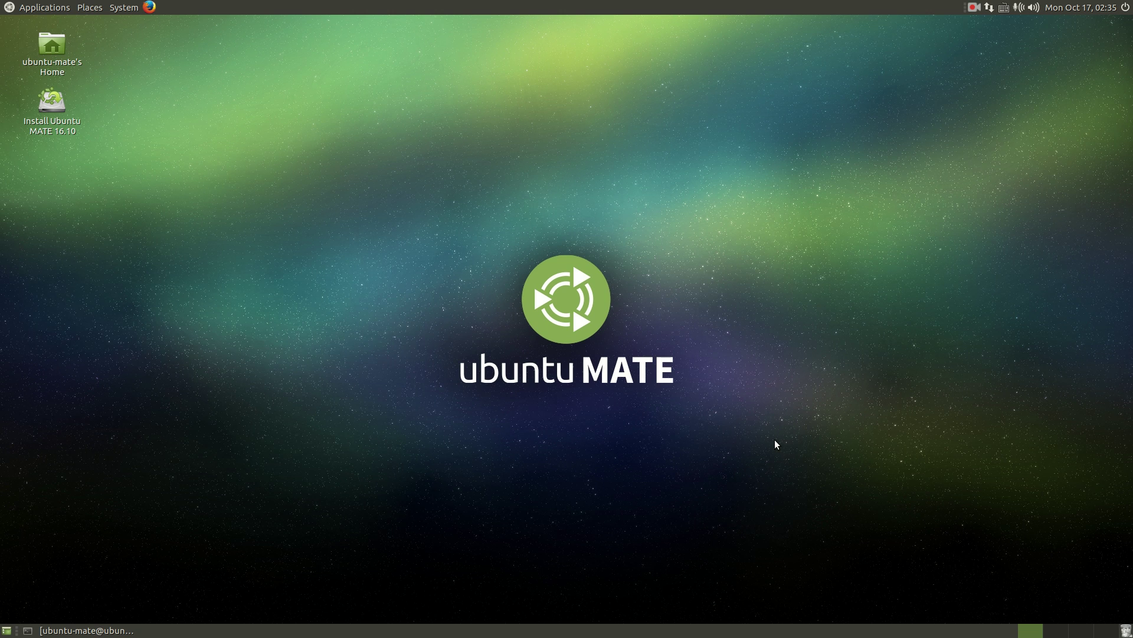
# Open Change Desktop Background from the desktop menu and shift Appearance Preferences right.
pyautogui.rightClick(579, 193)
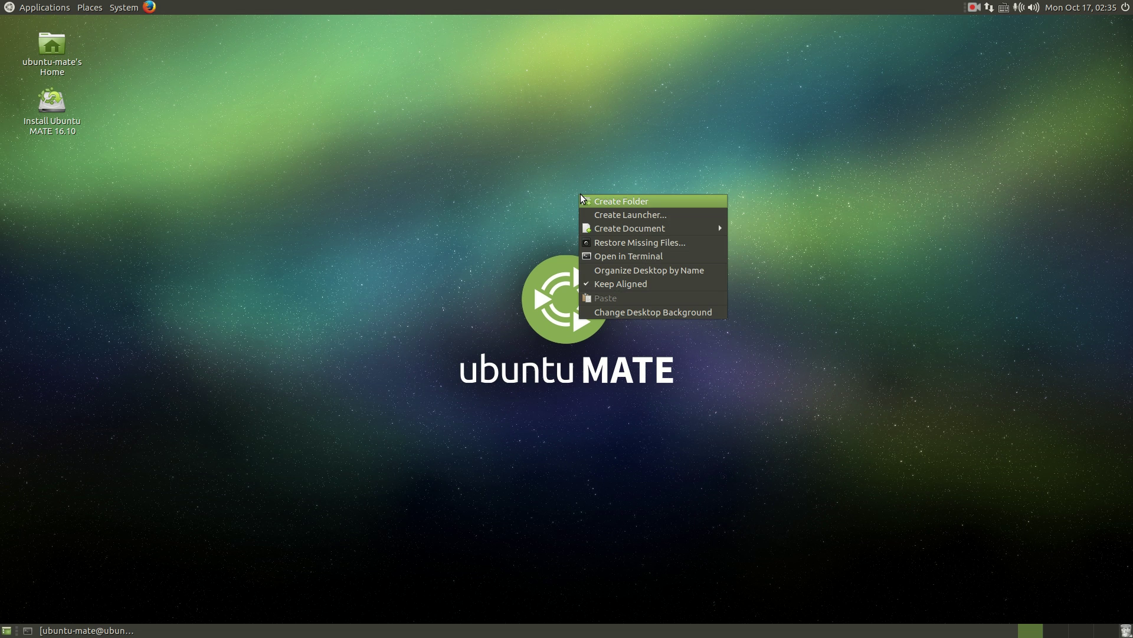
pyautogui.click(640, 313)
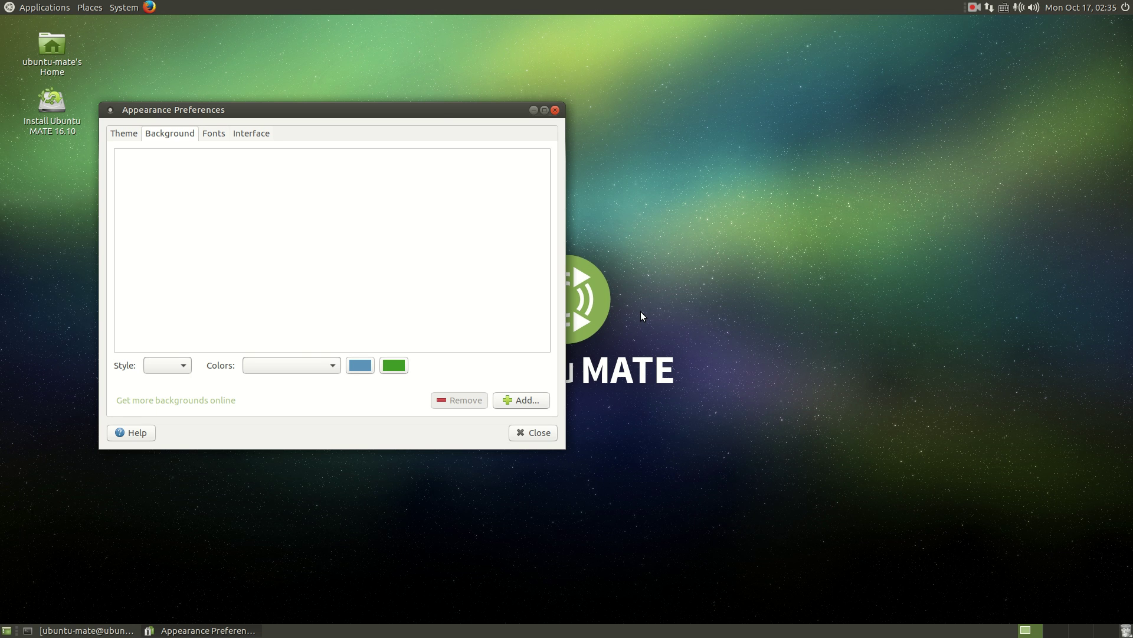
pyautogui.moveTo(434, 111); pyautogui.dragTo(568, 110)
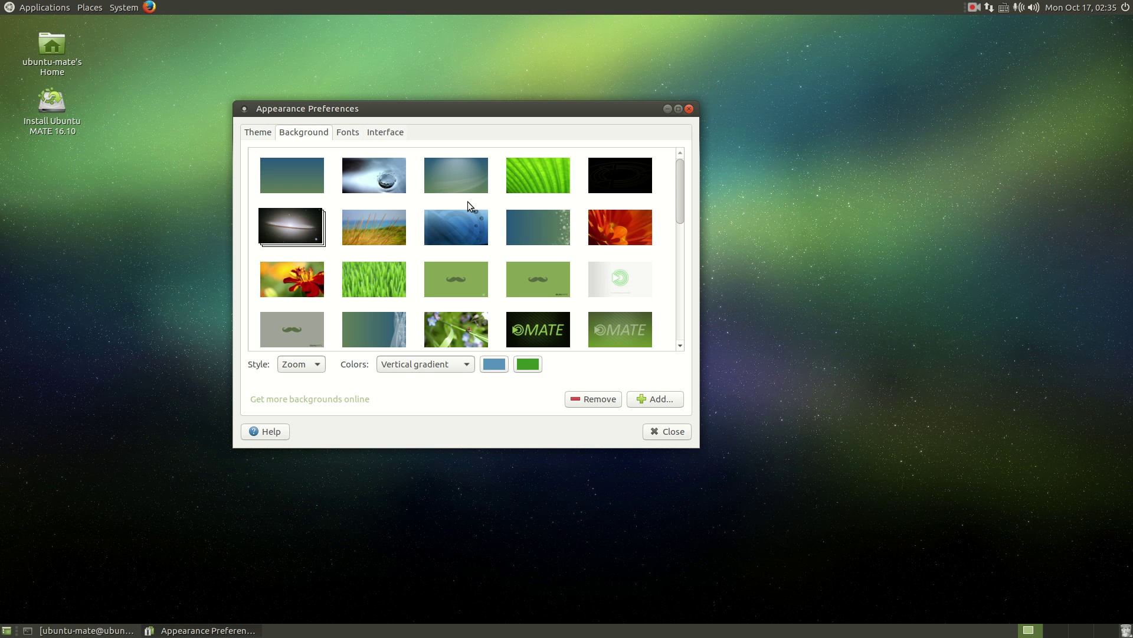
# Set the cat close-up photo as wallpaper, close Appearance Preferences, and bring up the shut-down prompt.
pyautogui.click(260, 133)
pyautogui.click(292, 134)
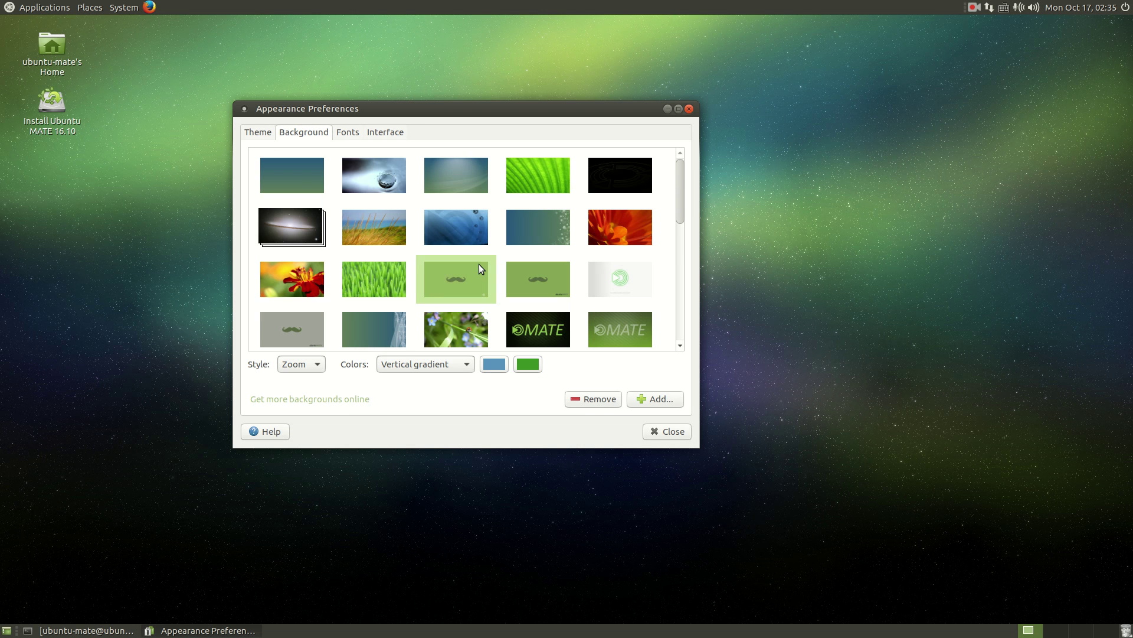
pyautogui.scroll(-2, 479, 263)
pyautogui.scroll(-5, 480, 268)
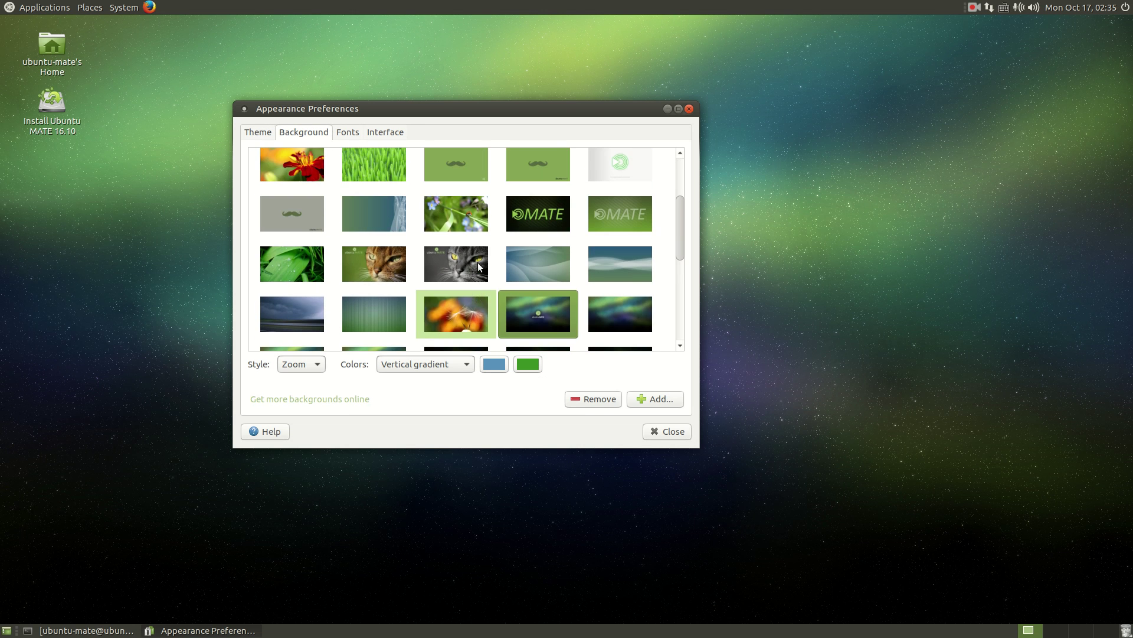
pyautogui.scroll(3, 473, 261)
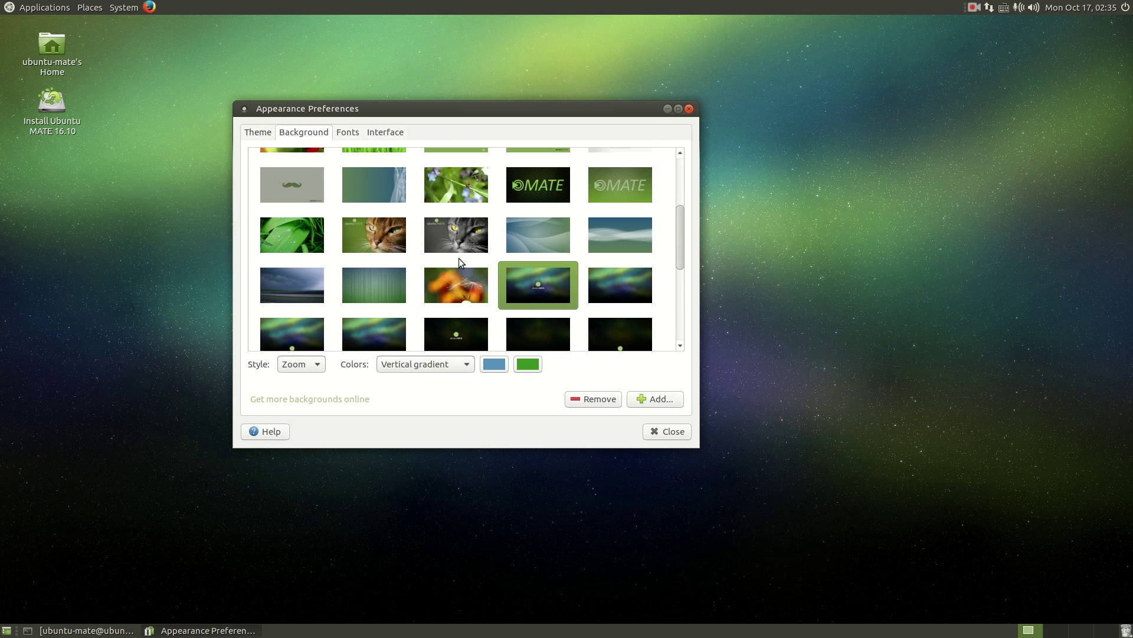
pyautogui.click(384, 233)
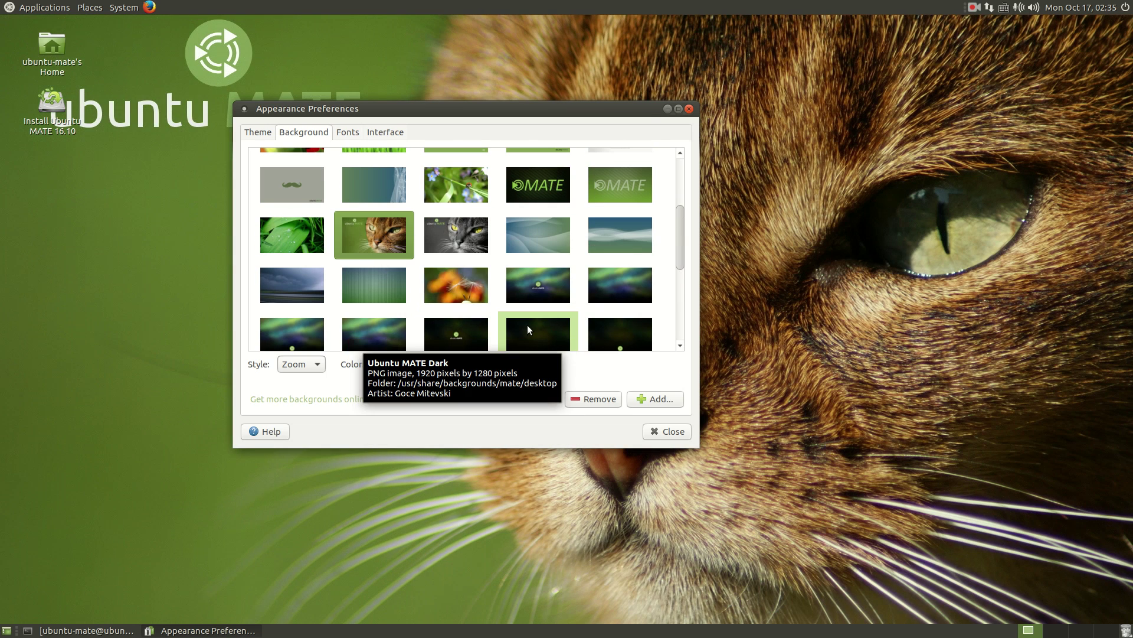
pyautogui.click(656, 431)
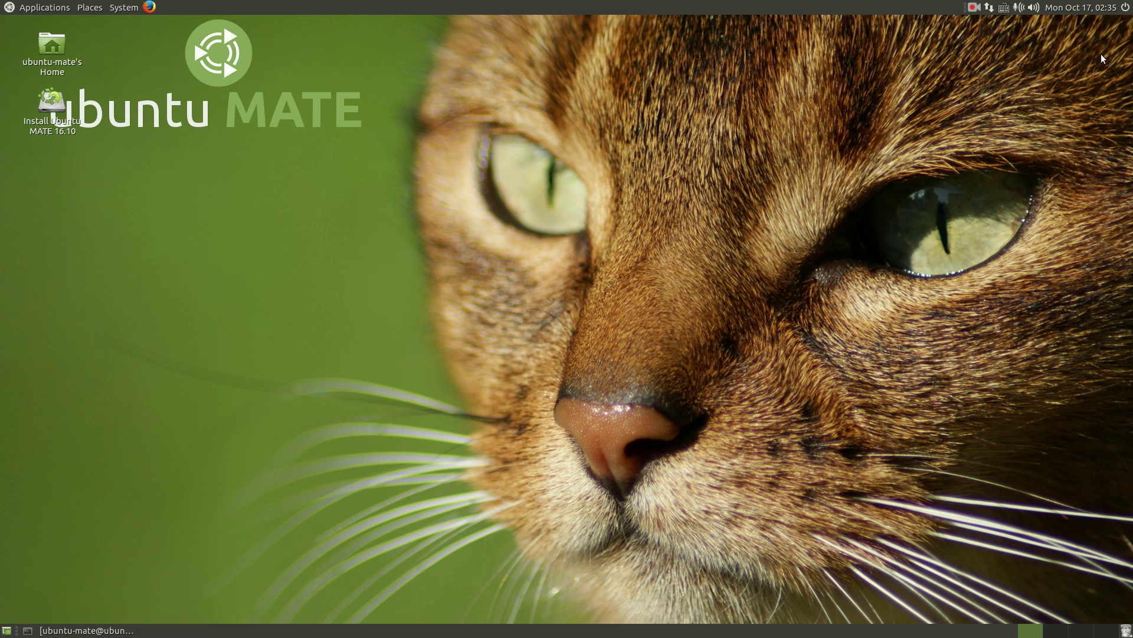
pyautogui.click(1124, 7)
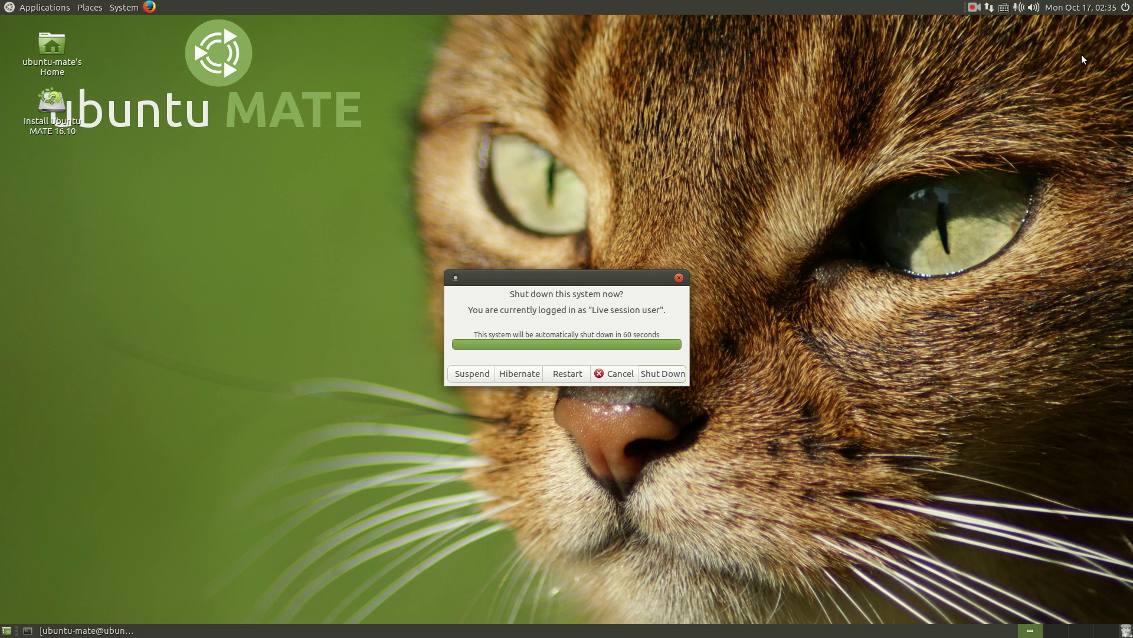
# Cancel the shut-down, then briefly show the clock's calendar and the volume level.
pyautogui.click(622, 374)
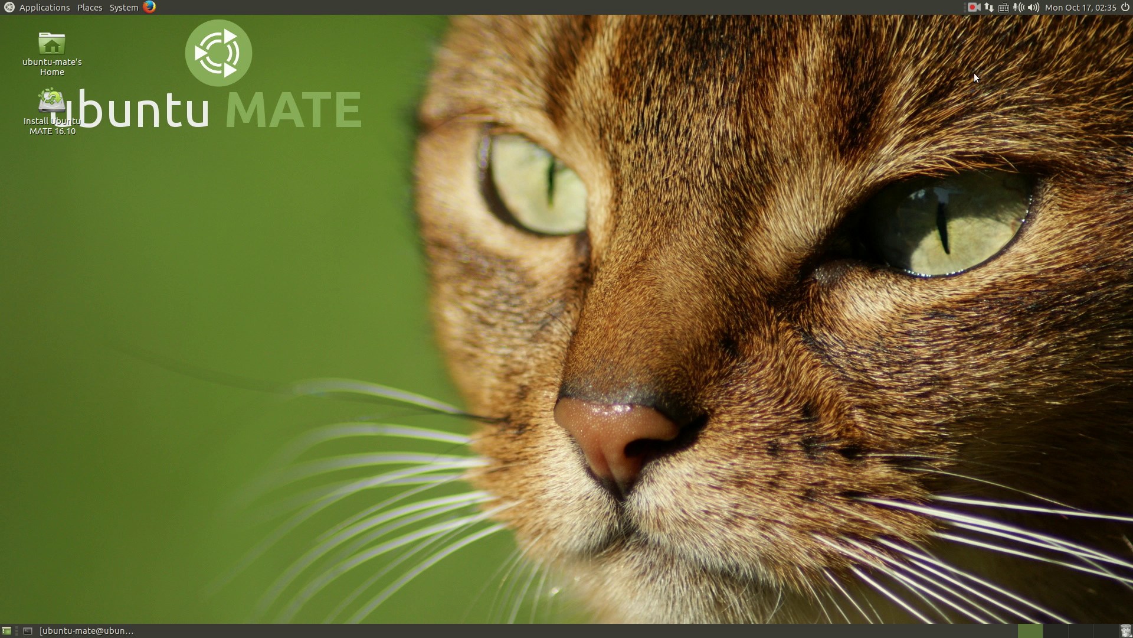
pyautogui.click(1073, 8)
pyautogui.click(1073, 8)
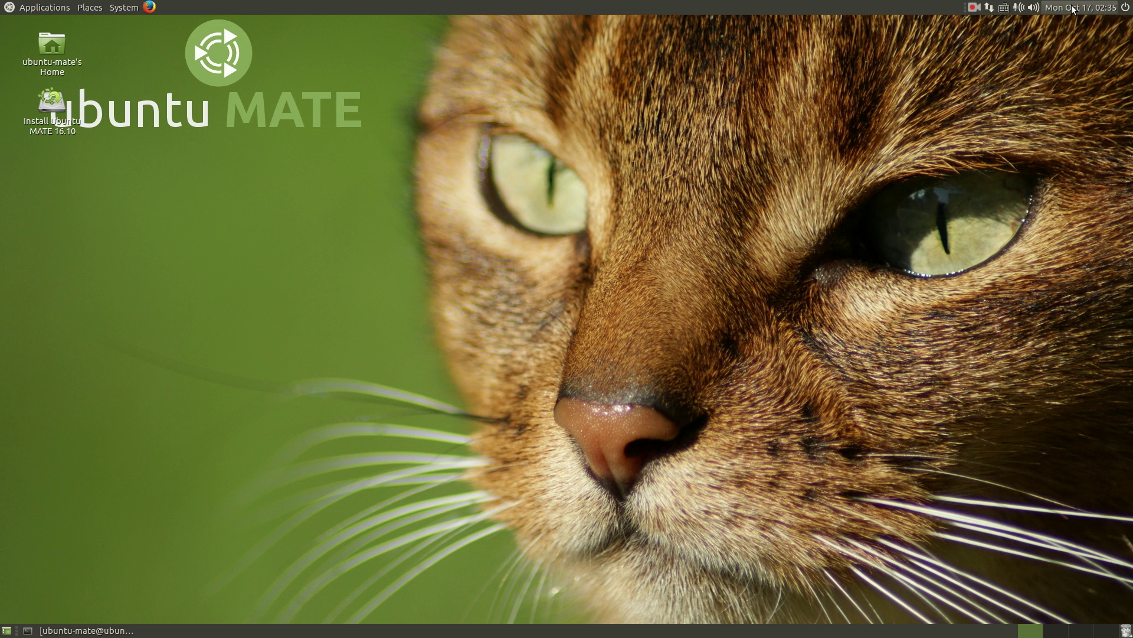
pyautogui.click(1034, 9)
pyautogui.click(1035, 8)
# Look through the Sound Preferences hardware, input and output settings, then close it.
pyautogui.rightClick(1034, 8)
pyautogui.click(1054, 34)
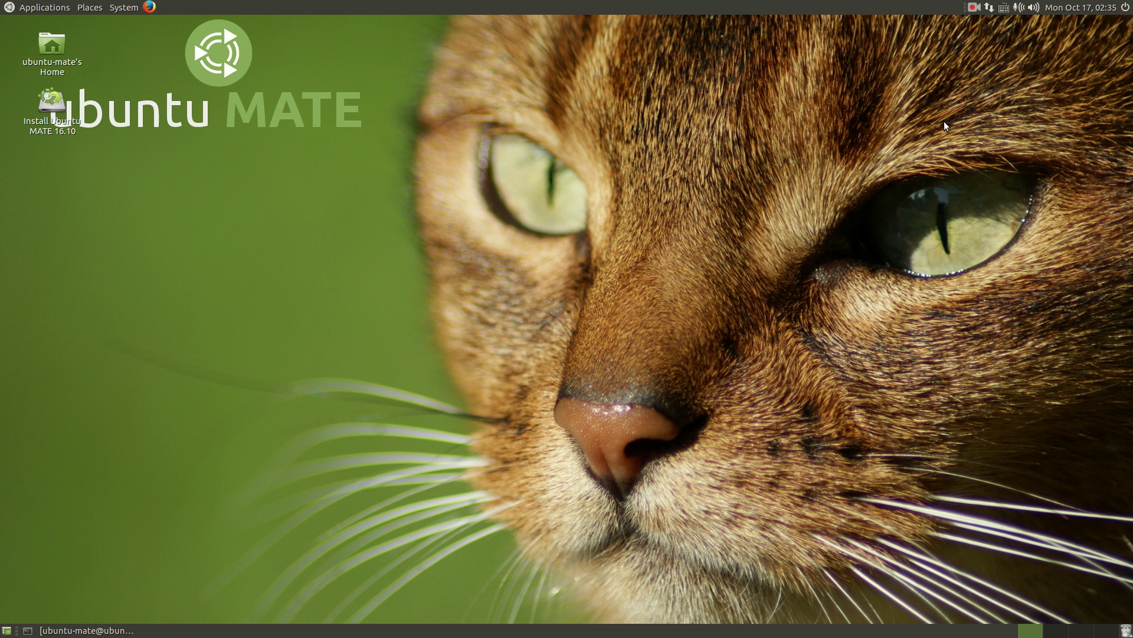
pyautogui.click(515, 238)
pyautogui.click(548, 238)
pyautogui.click(583, 238)
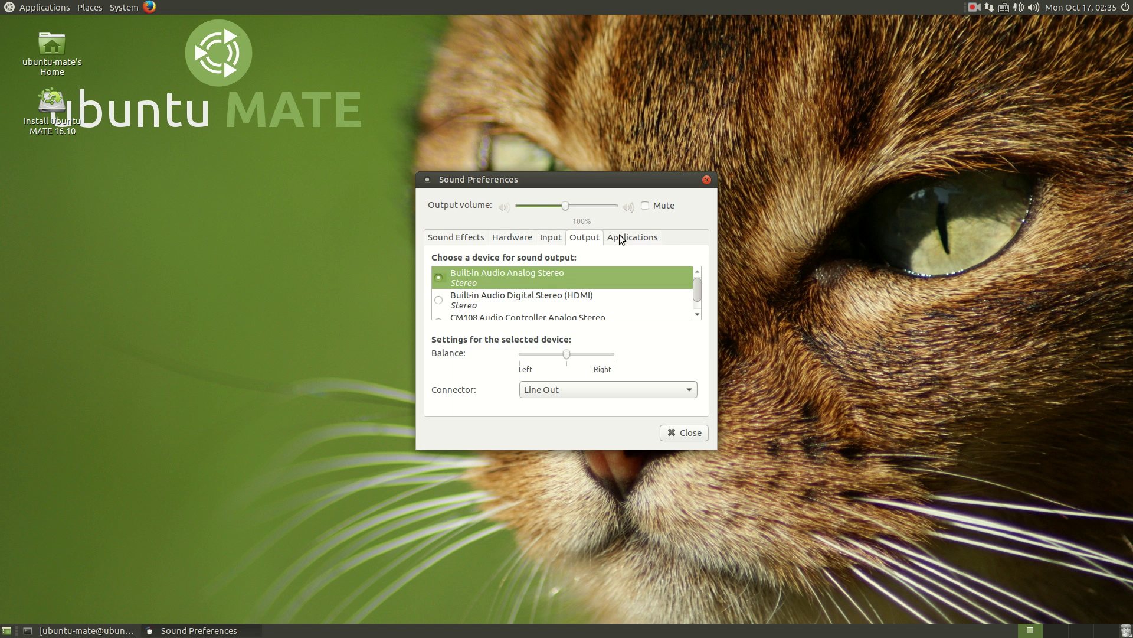
pyautogui.click(707, 180)
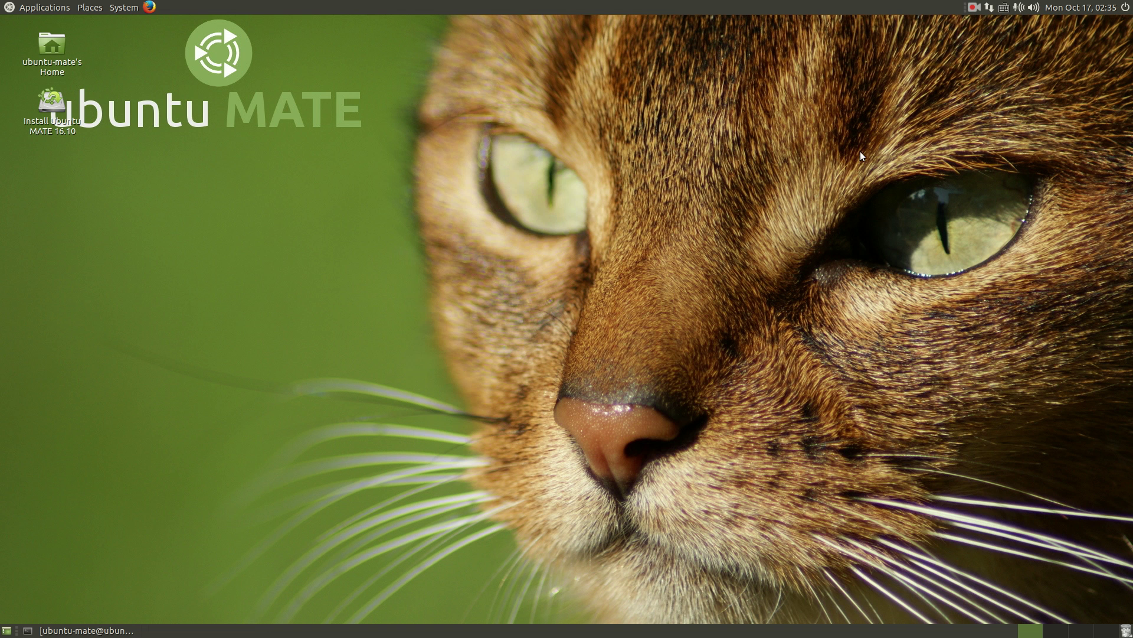
# Open and dismiss the sound, input method and screen recorder tray menus.
pyautogui.click(1019, 8)
pyautogui.click(1000, 59)
pyautogui.click(1005, 12)
pyautogui.click(957, 102)
pyautogui.click(974, 9)
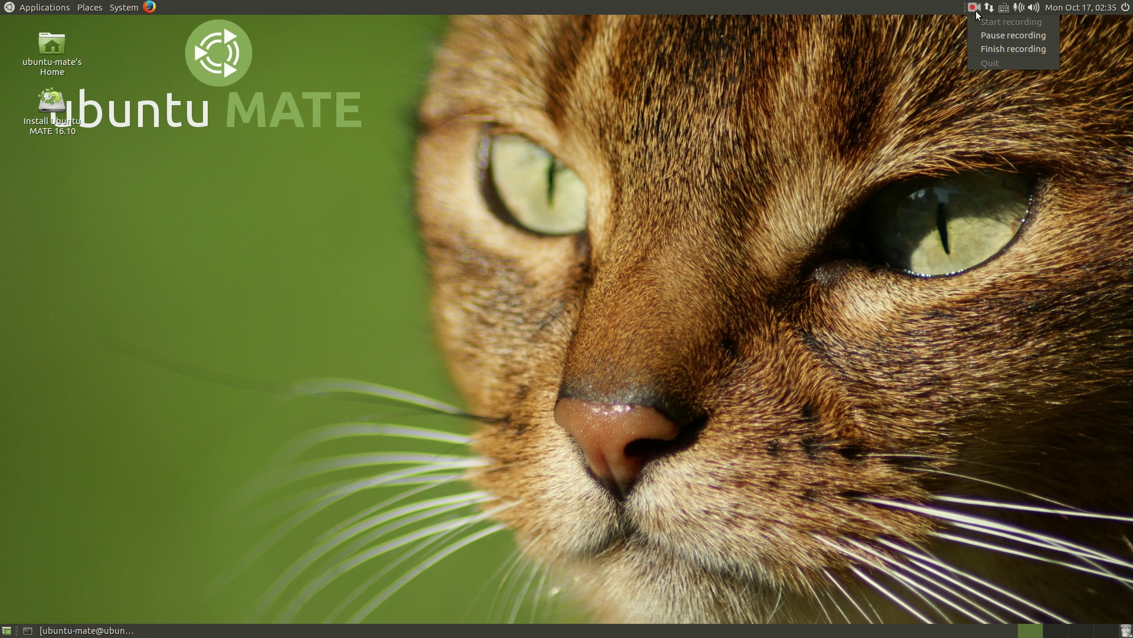
pyautogui.click(824, 16)
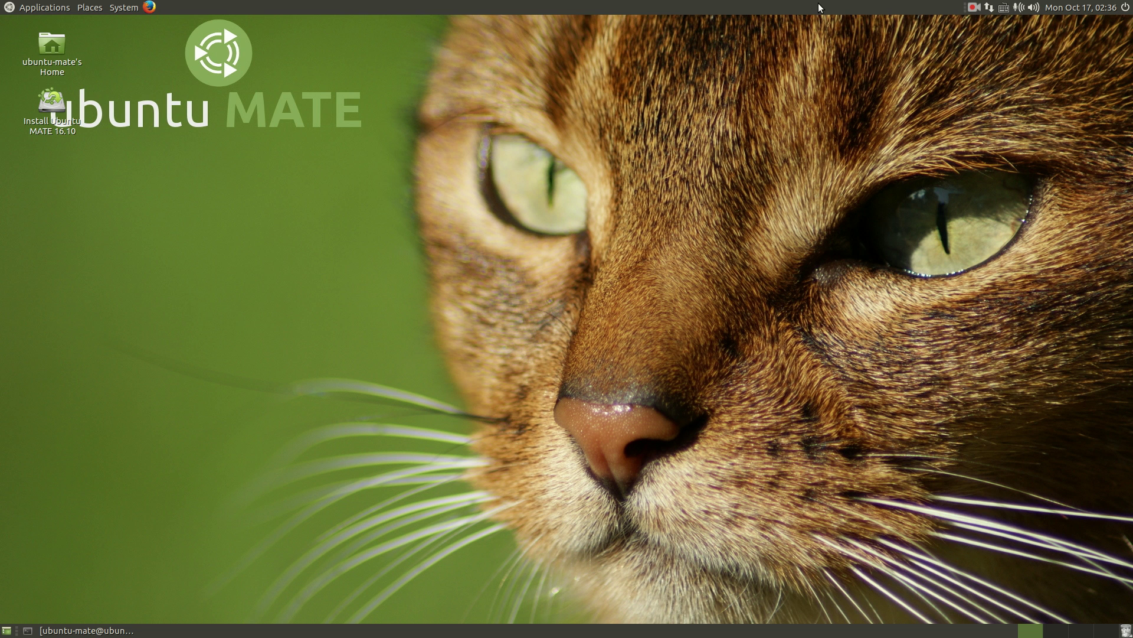
# Add the Trash item to the top panel, searching 'tras' in Add to Panel.
pyautogui.rightClick(817, 5)
pyautogui.click(827, 22)
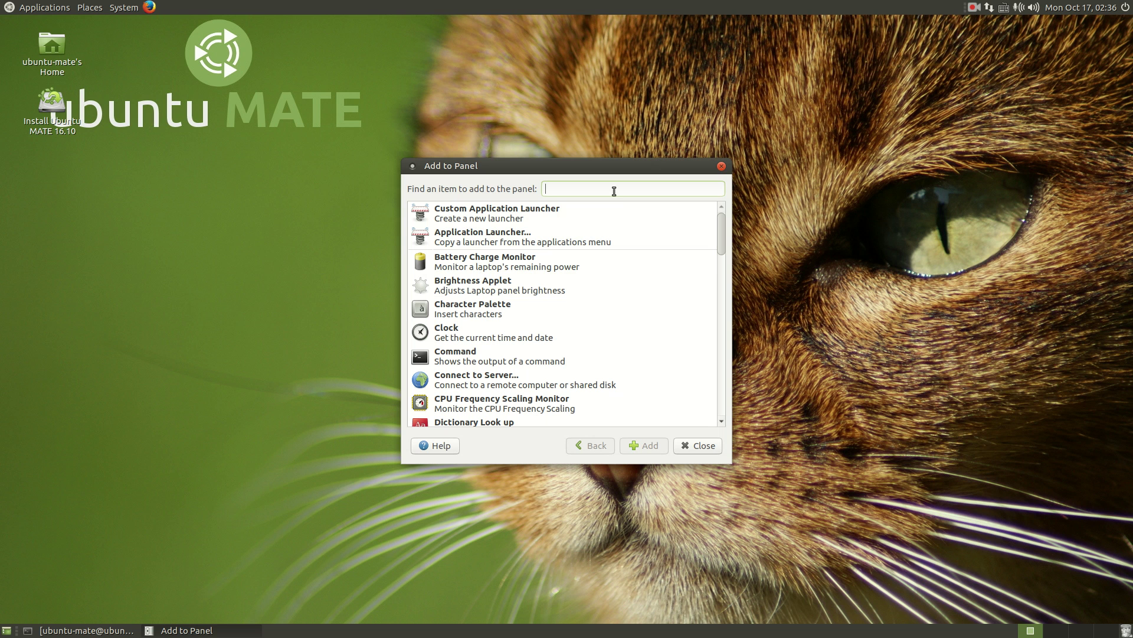
pyautogui.write('tras')
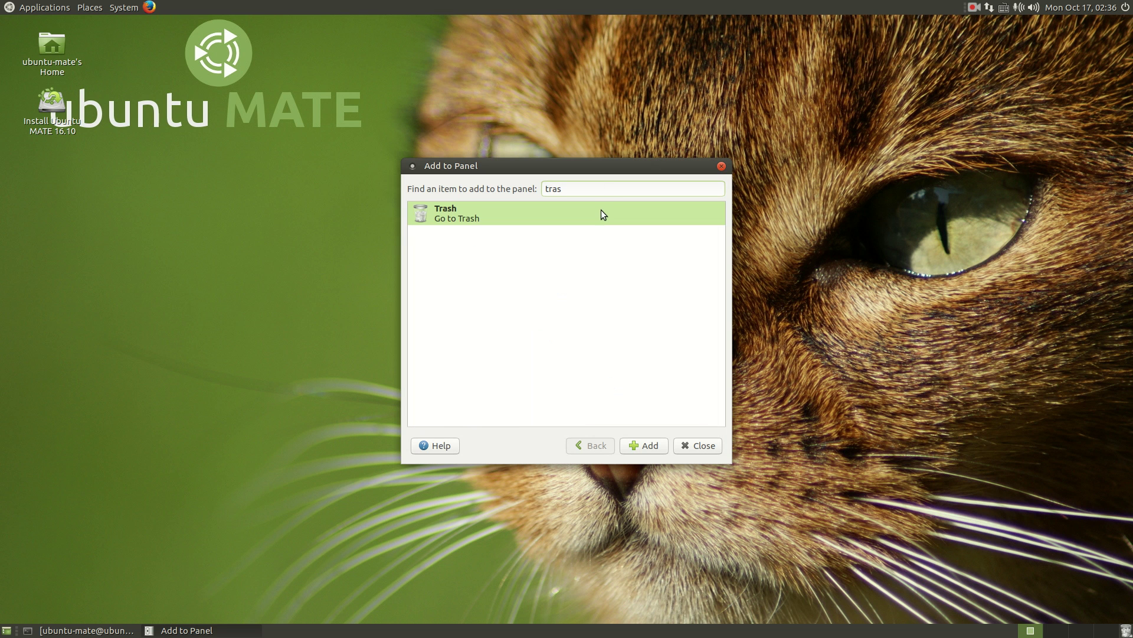
pyautogui.click(647, 446)
pyautogui.click(698, 445)
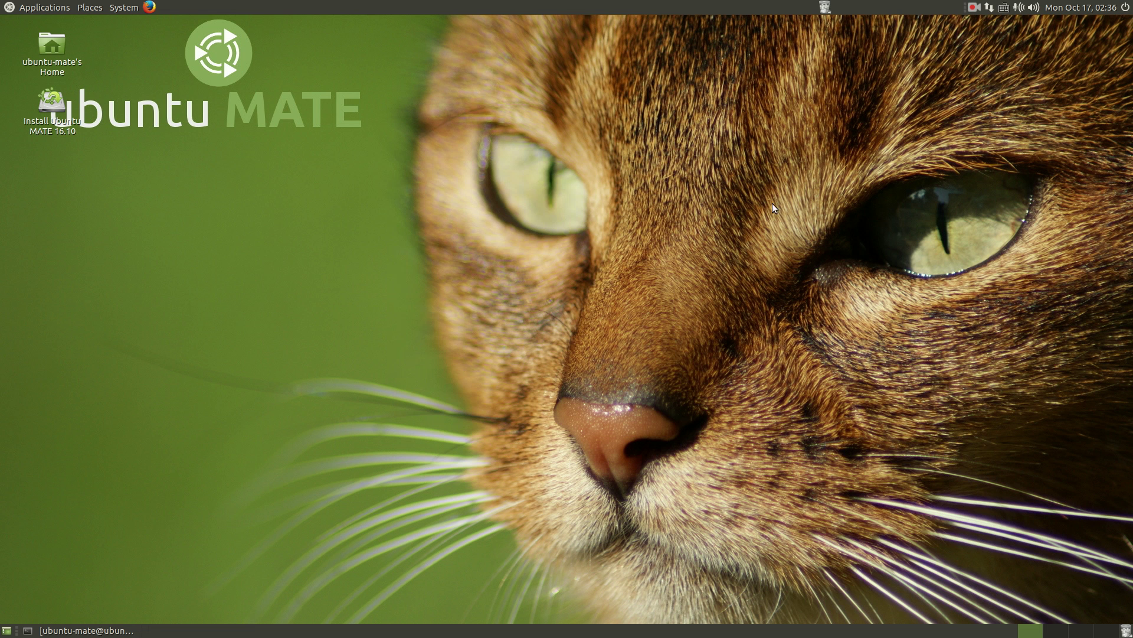
# Move the panel's Trash icon further right along the top panel.
pyautogui.rightClick(824, 7)
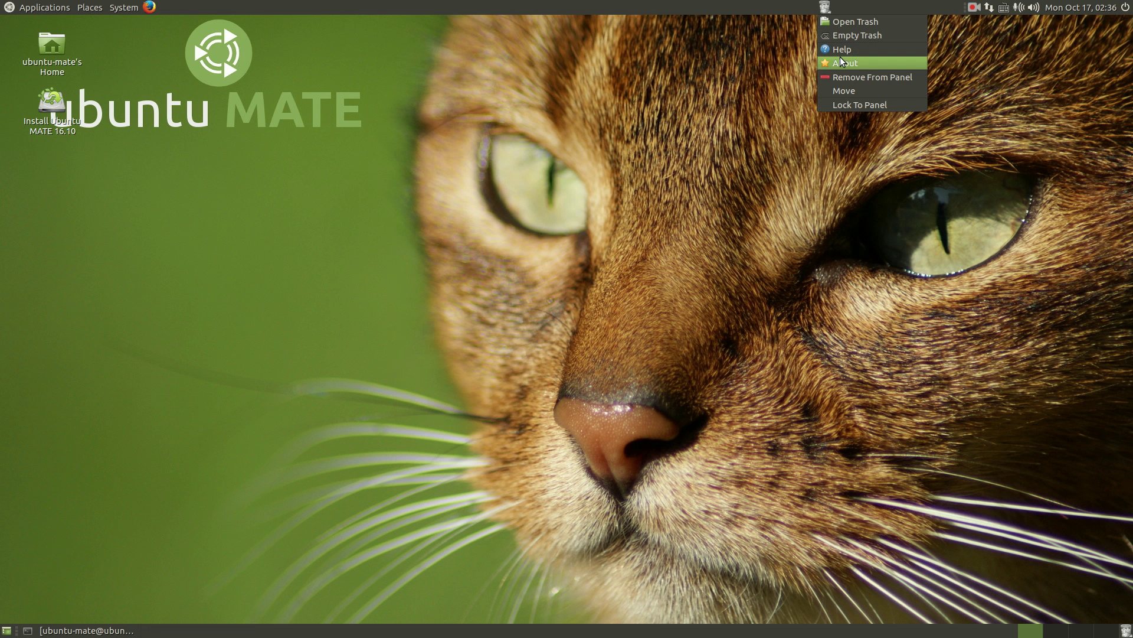
pyautogui.click(838, 90)
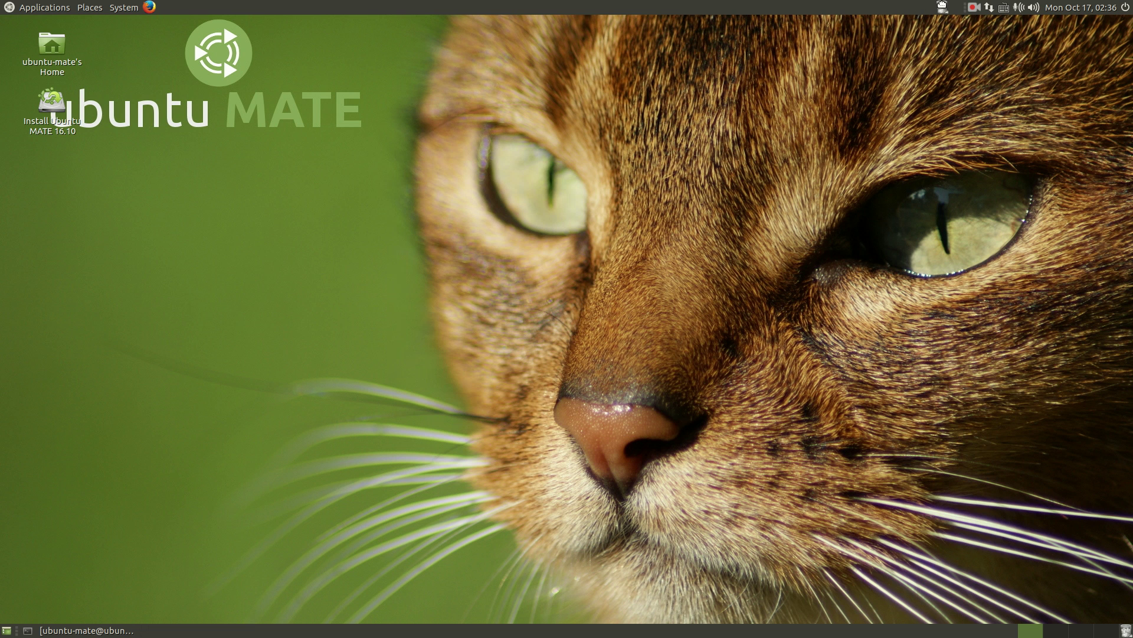
pyautogui.click(944, 10)
# Open the Applications menu and browse its categories, ending on System Tools.
pyautogui.click(50, 10)
pyautogui.moveTo(52, 24)
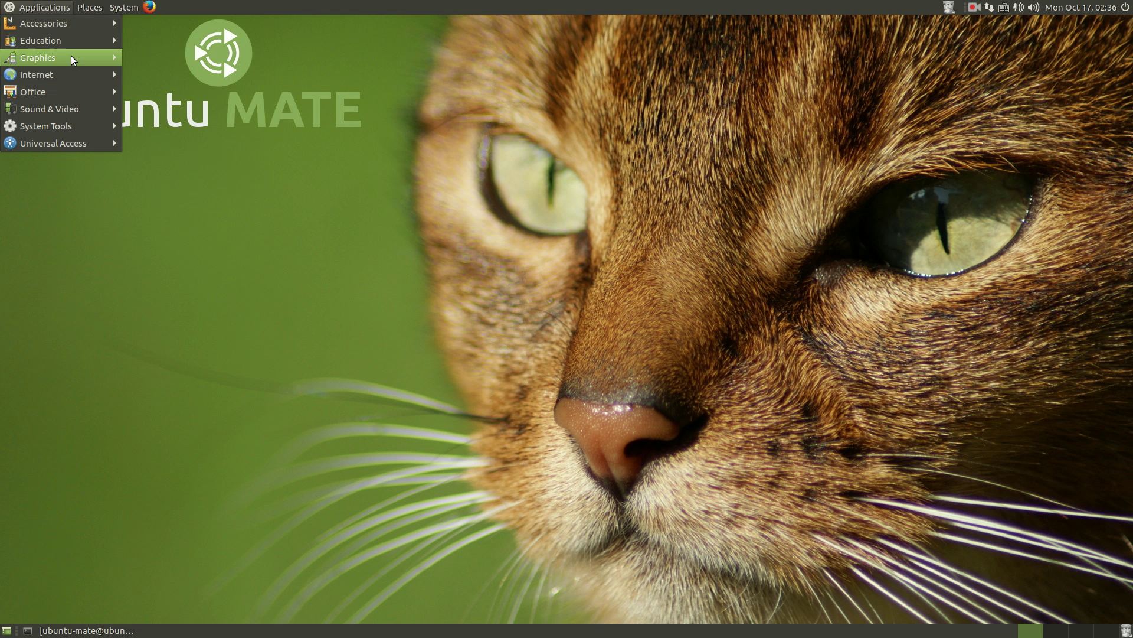
pyautogui.moveTo(69, 59)
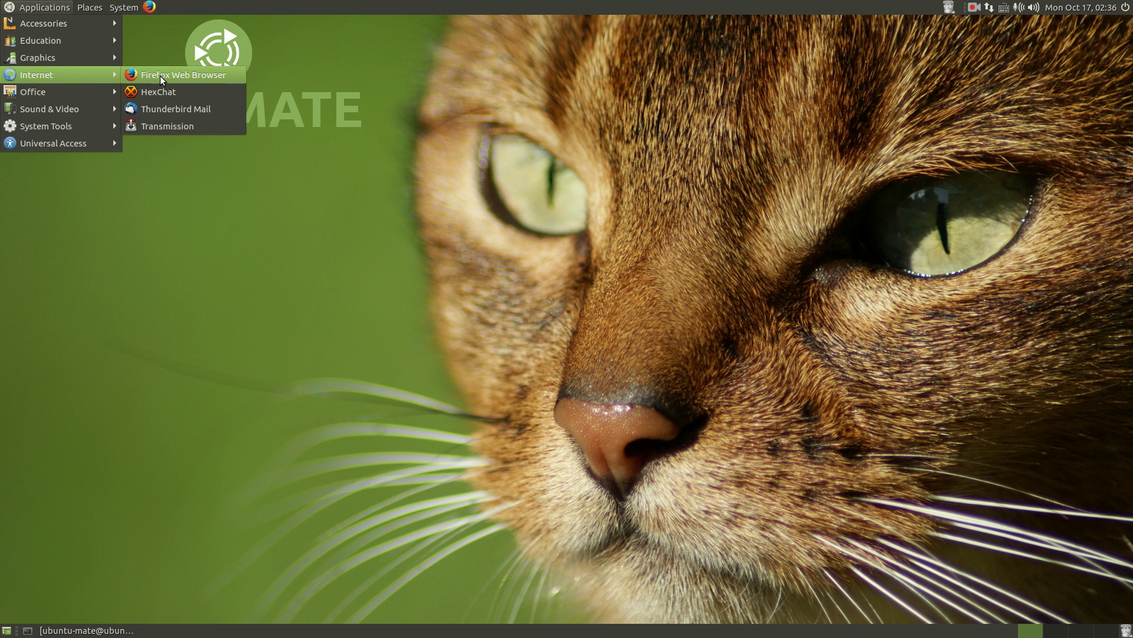
pyautogui.moveTo(111, 101)
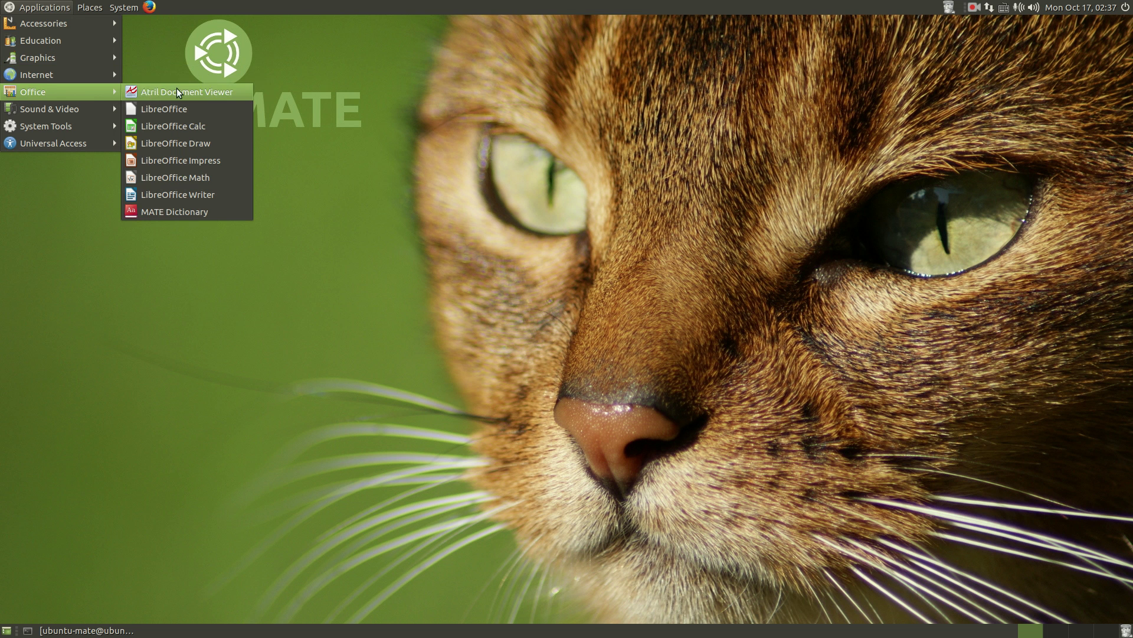
pyautogui.moveTo(79, 111)
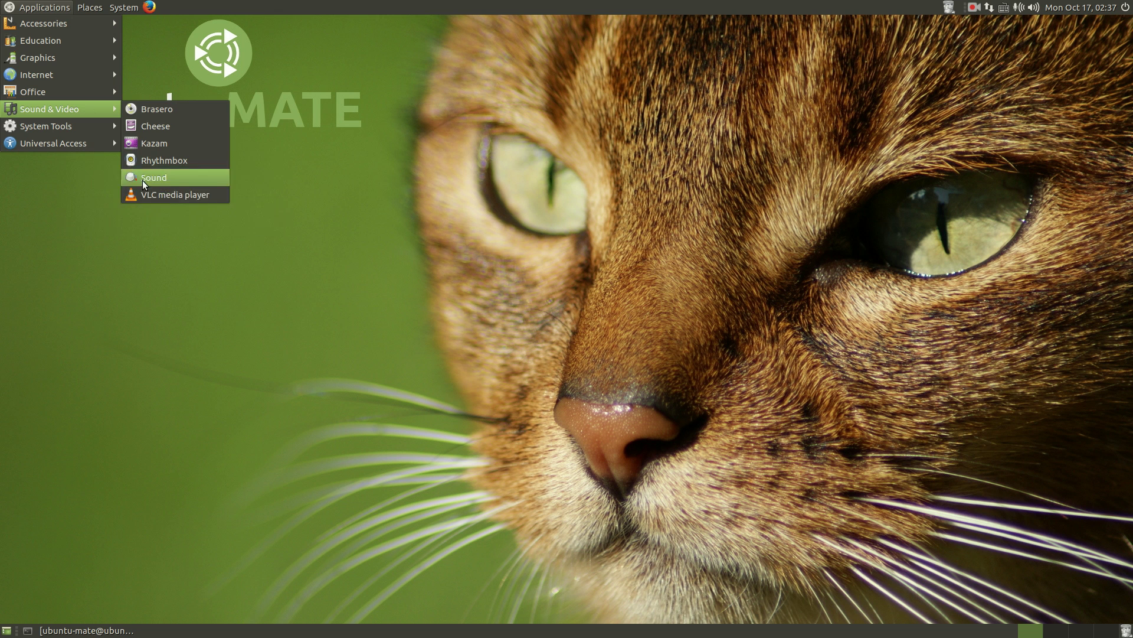
pyautogui.moveTo(99, 136)
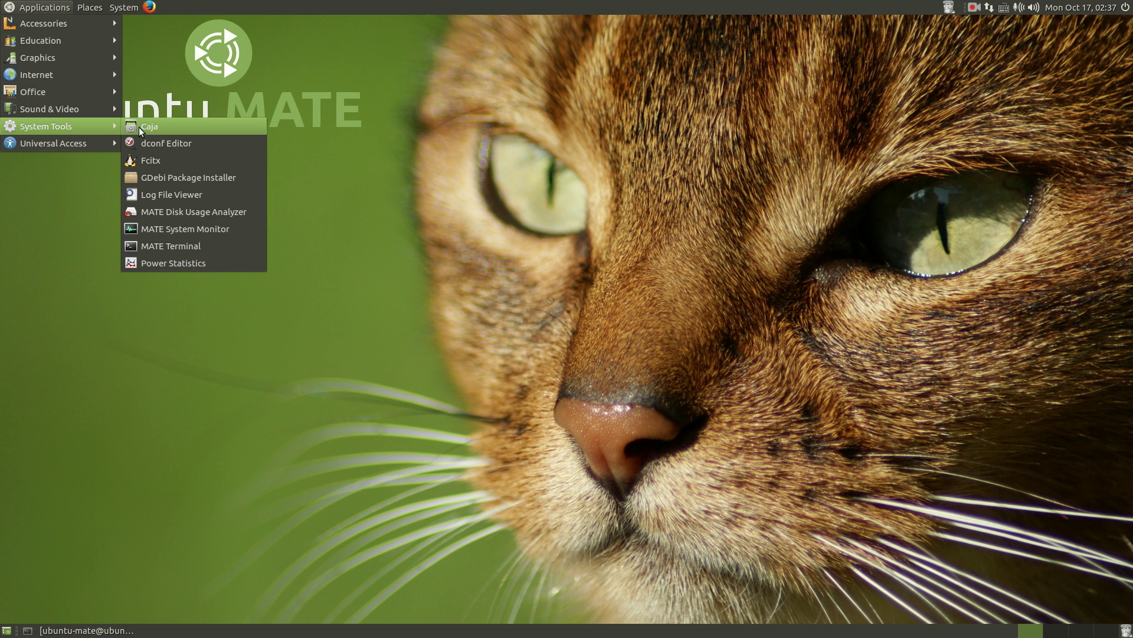
# Launch MATE System Monitor to view resources, close it, and reopen Applications > System Tools.
pyautogui.click(185, 228)
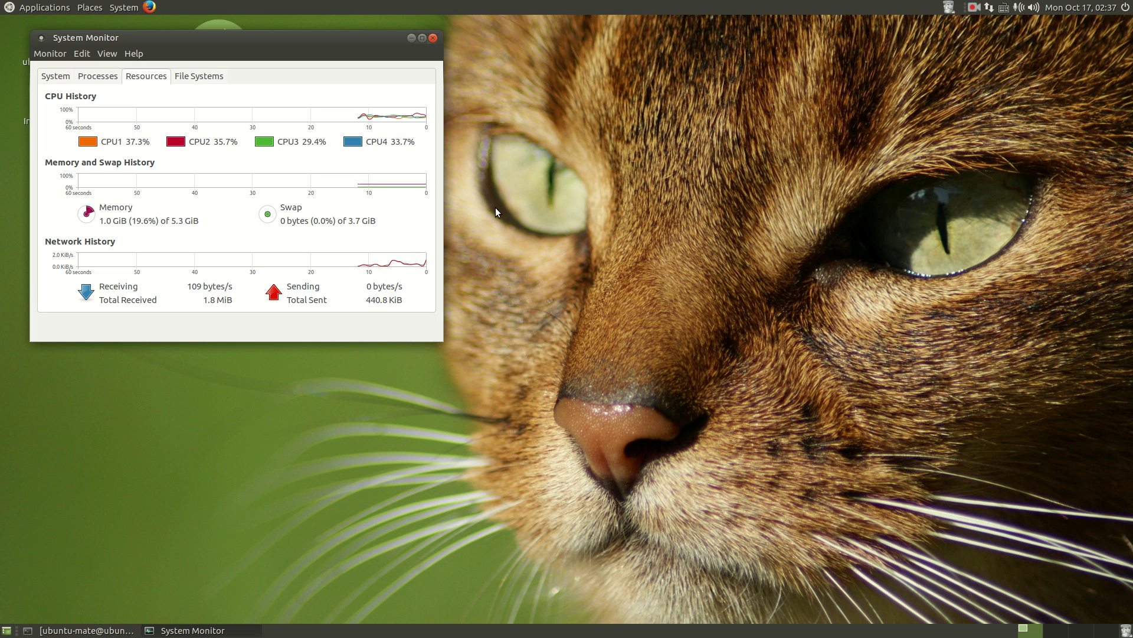
pyautogui.click(433, 38)
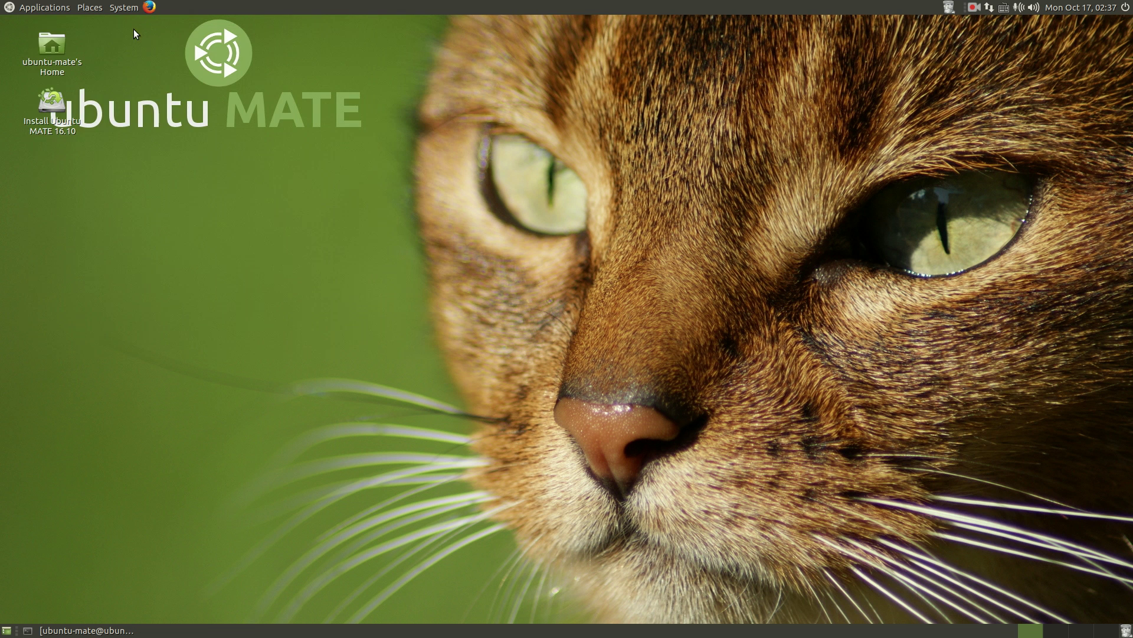
pyautogui.click(44, 8)
pyautogui.moveTo(65, 124)
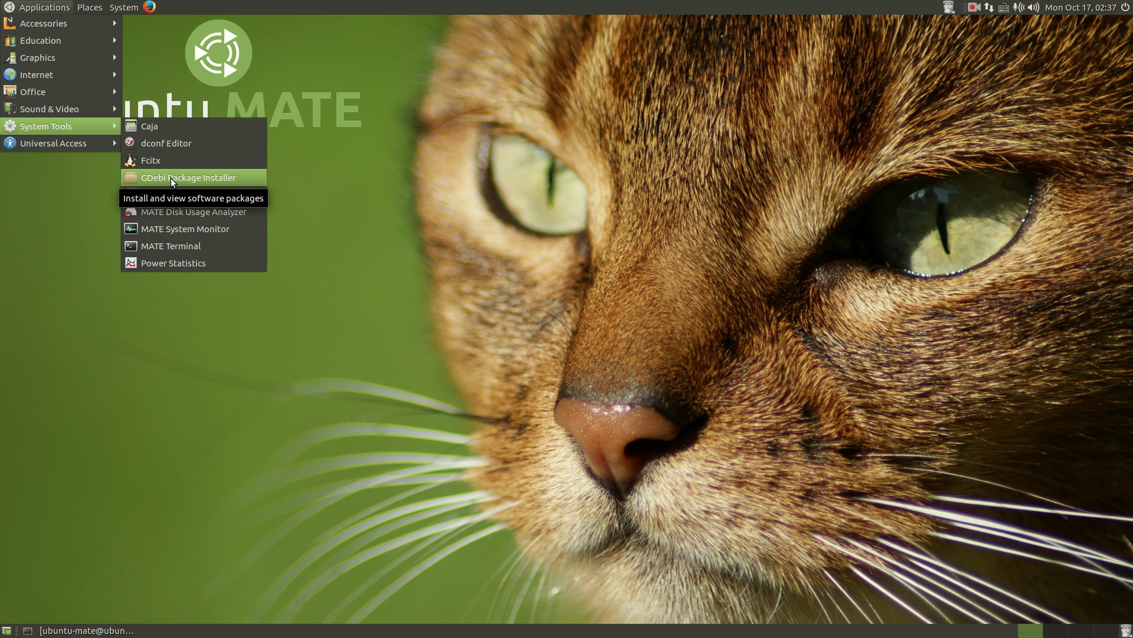
# Open the home folder in Caja from the Places menu.
pyautogui.click(149, 38)
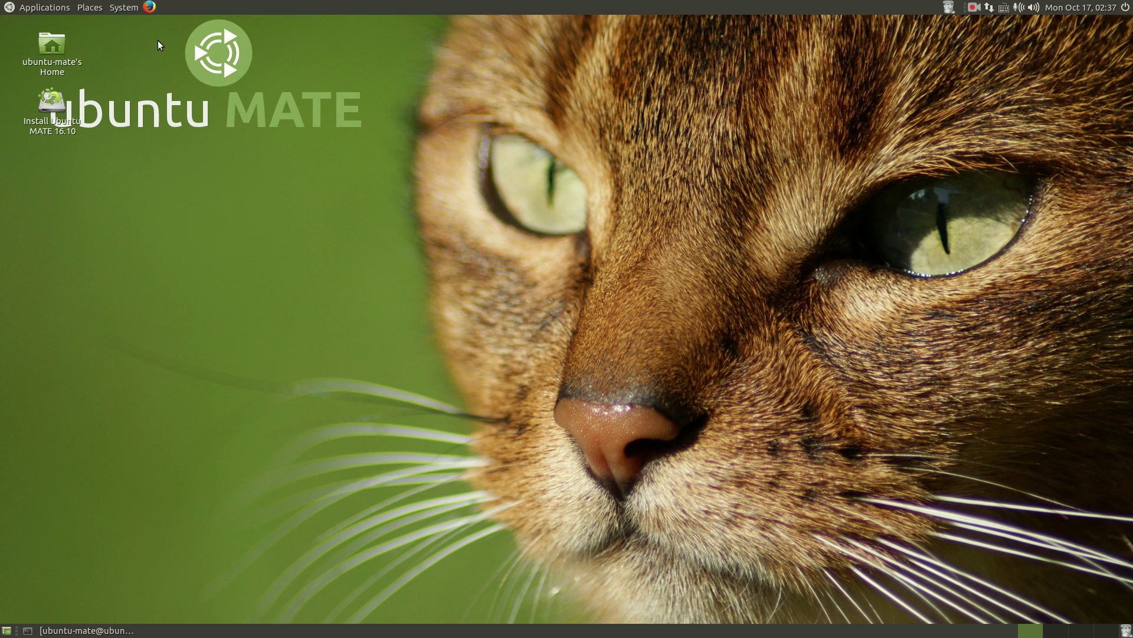
pyautogui.click(87, 7)
pyautogui.click(92, 20)
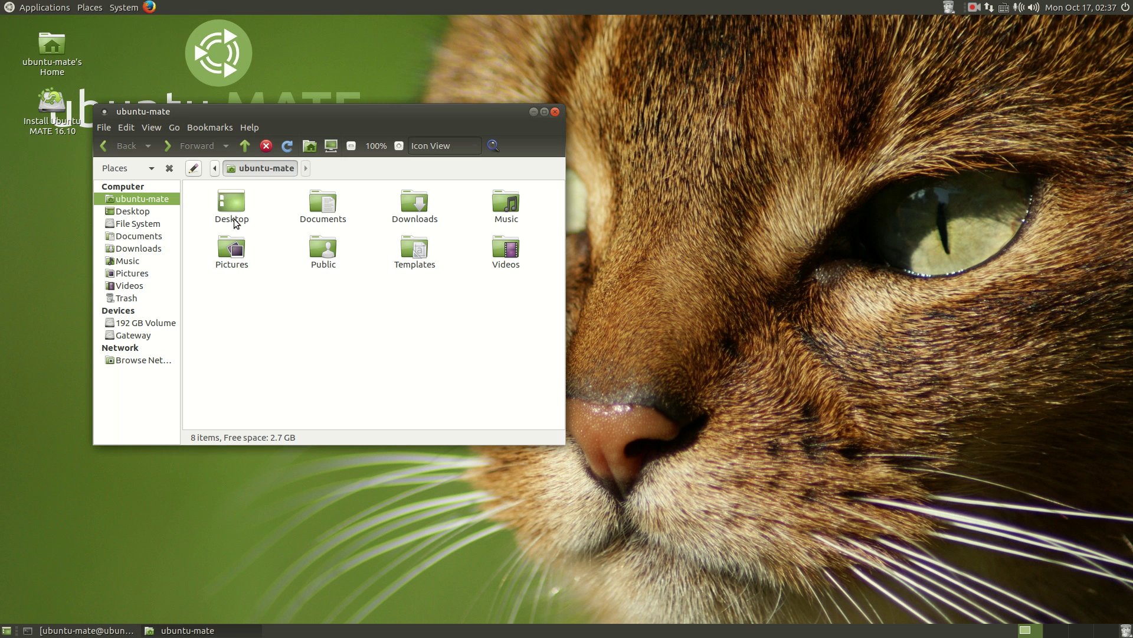
# Switch the home folder to List View, then to Compact View.
pyautogui.click(455, 144)
pyautogui.click(454, 154)
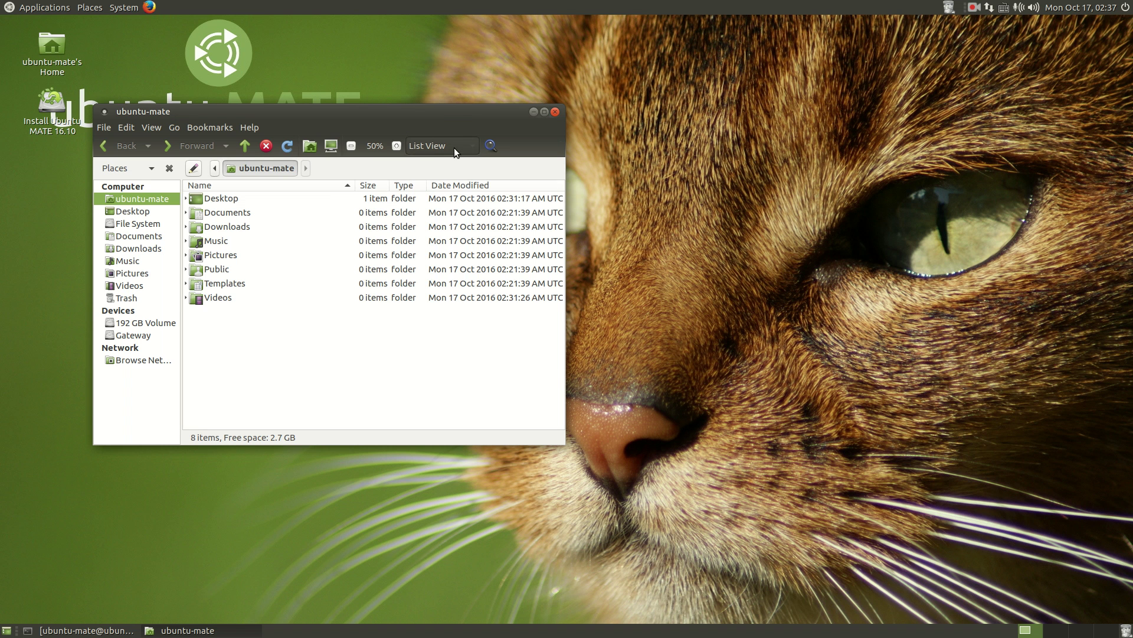
pyautogui.click(455, 148)
pyautogui.click(455, 182)
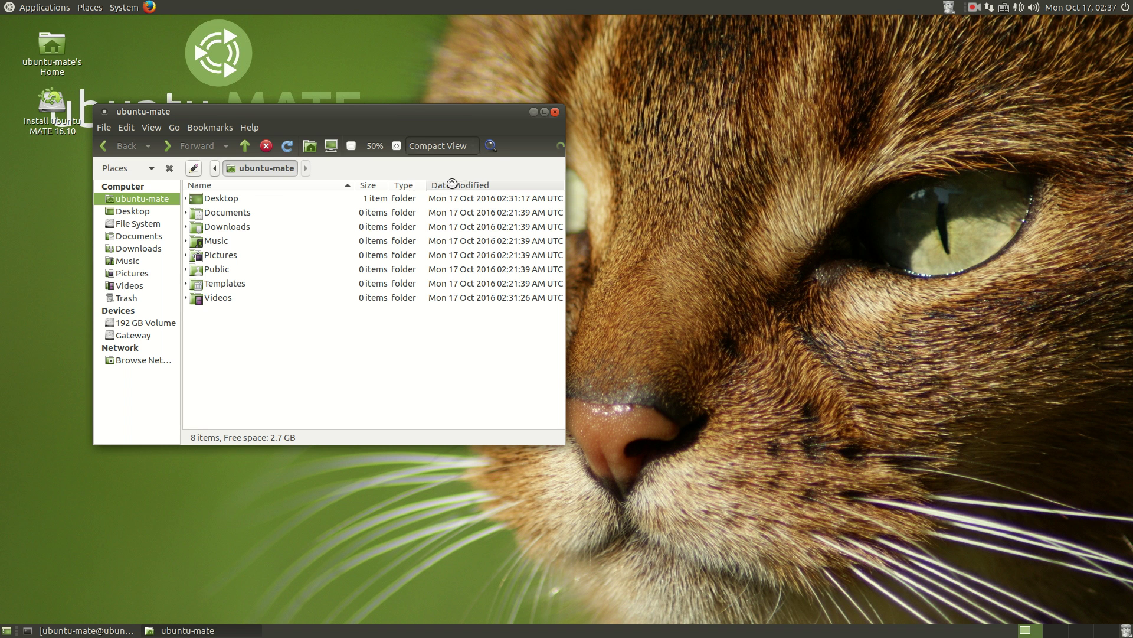
# Close Caja, then open and dismiss the Places menu.
pyautogui.click(555, 112)
pyautogui.click(82, 8)
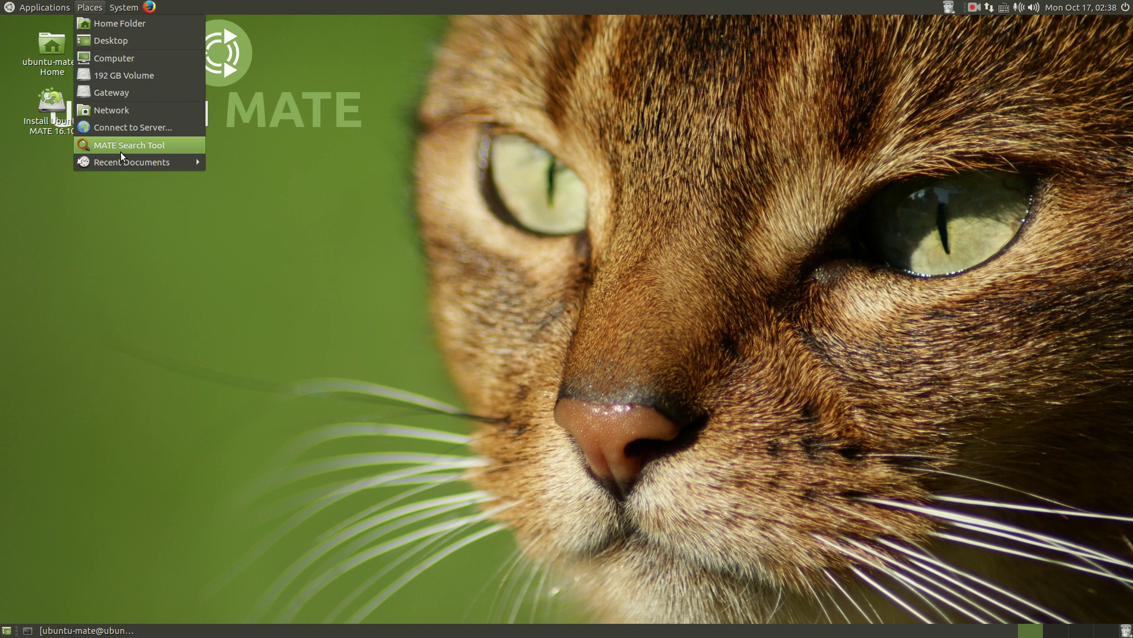
pyautogui.click(302, 284)
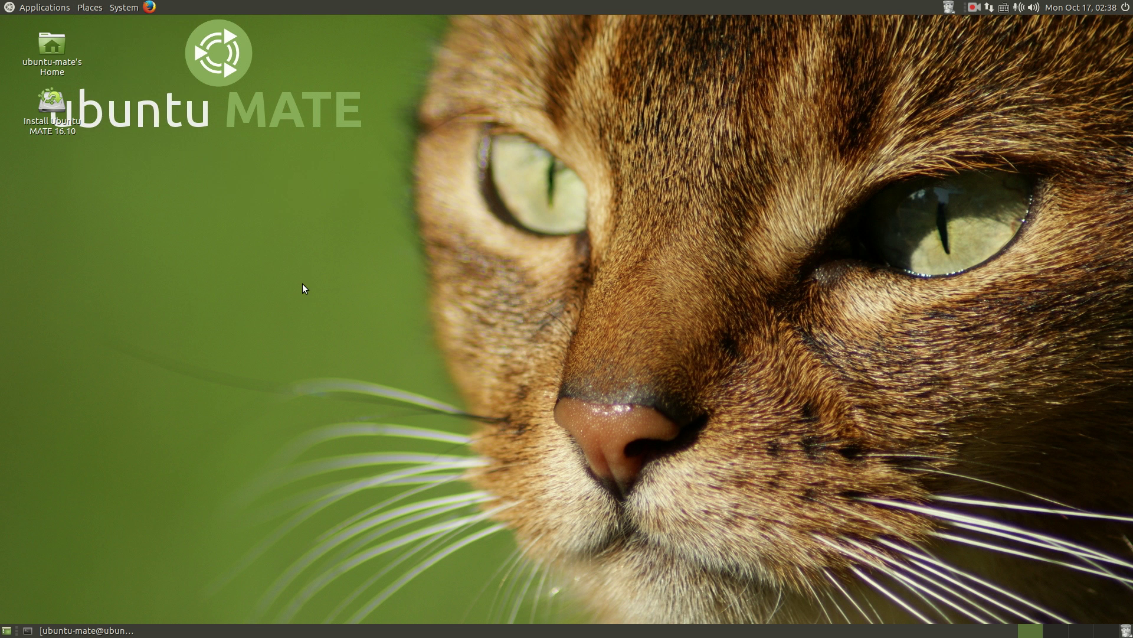
# Launch Software Boutique from the System > Administration menu.
pyautogui.click(122, 5)
pyautogui.moveTo(134, 20)
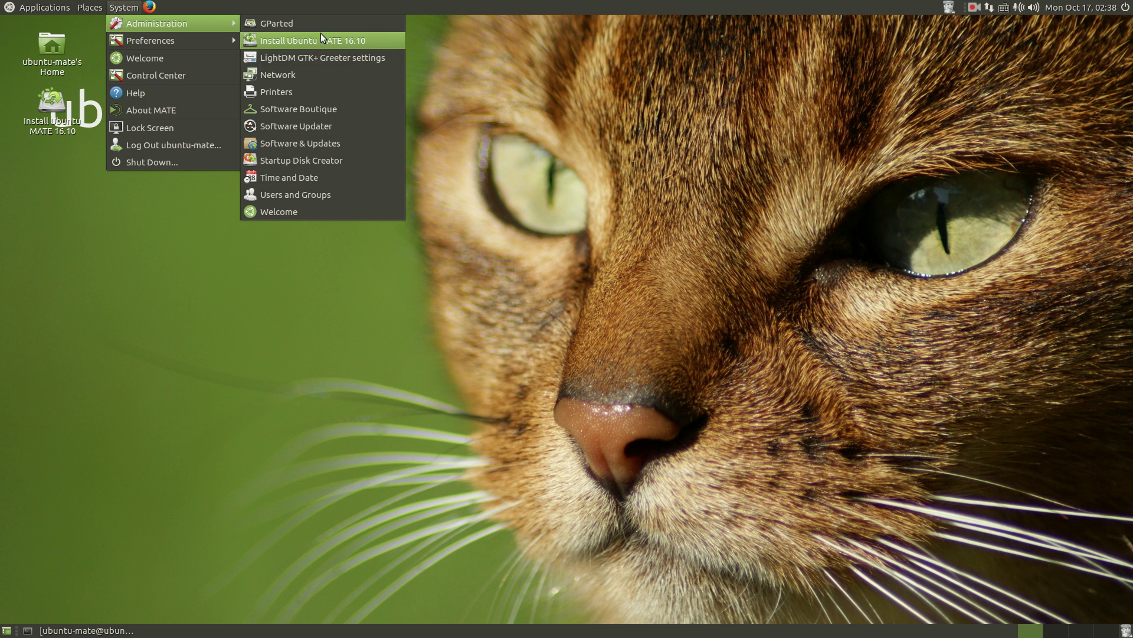
pyautogui.click(328, 108)
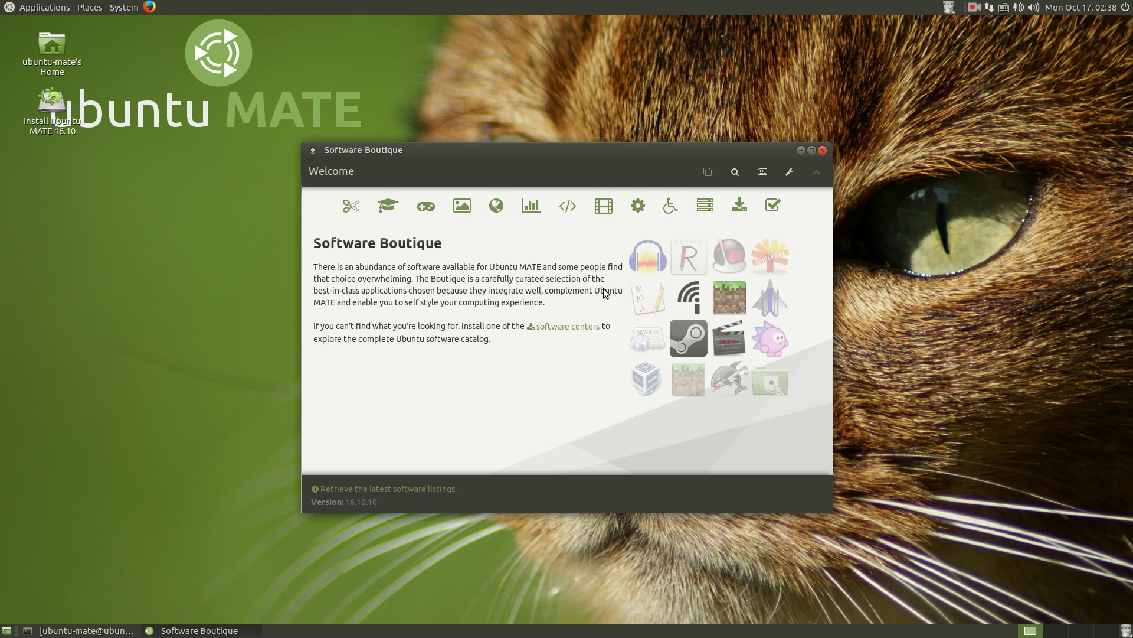
# Browse the Accessories, Education, Games, Graphics, Office and Internet categories, scrolling through Games.
pyautogui.moveTo(624, 153); pyautogui.dragTo(600, 144)
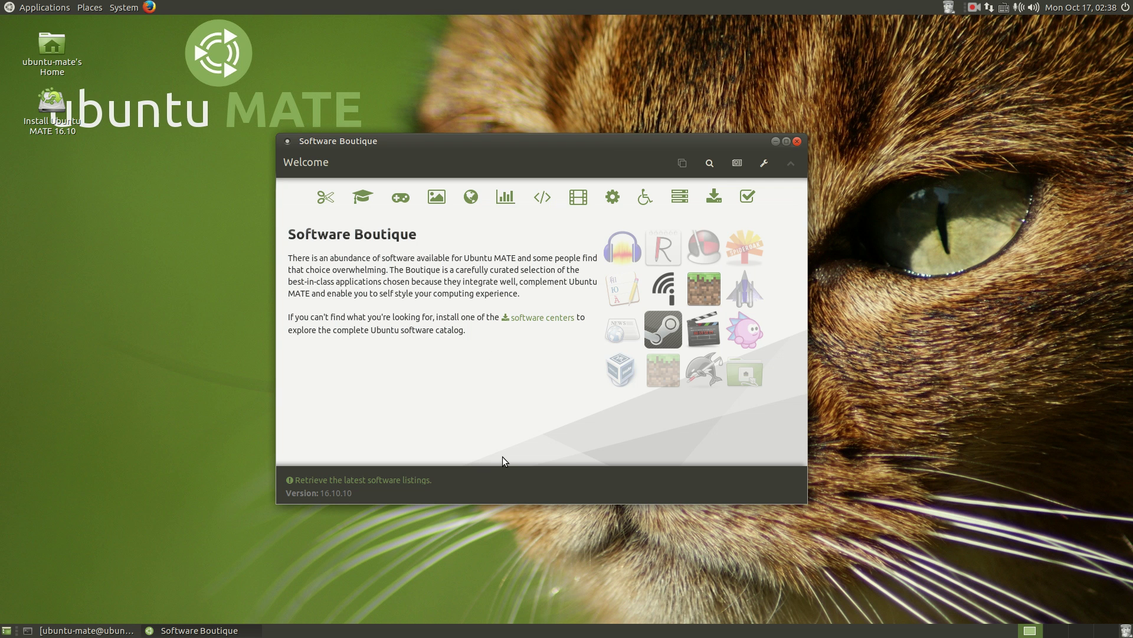
pyautogui.click(336, 199)
pyautogui.click(364, 199)
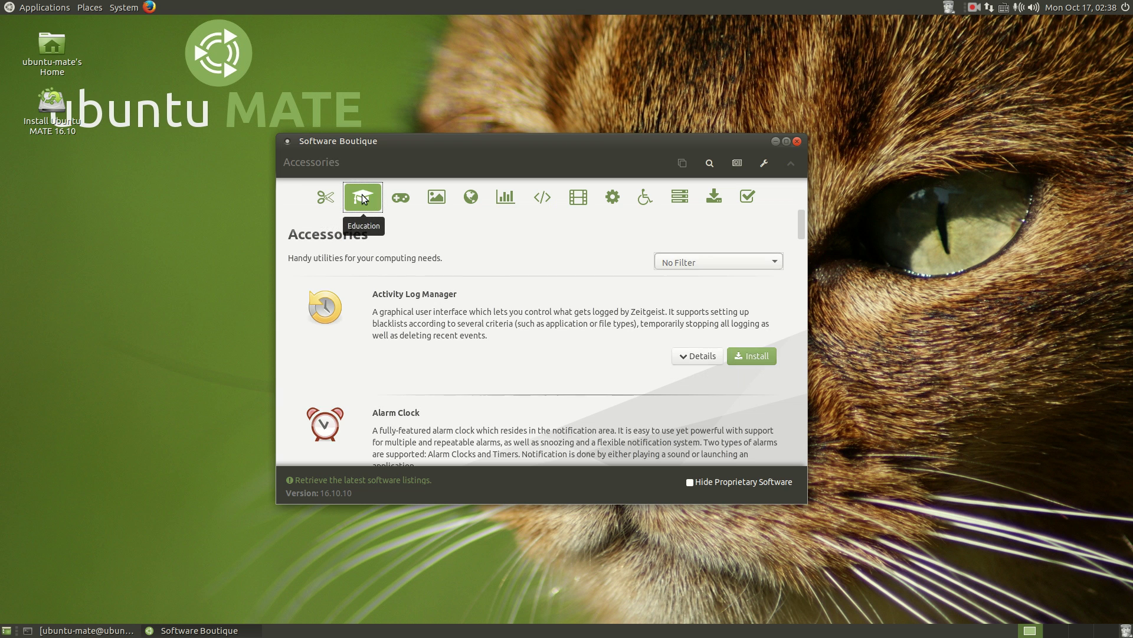
pyautogui.click(399, 199)
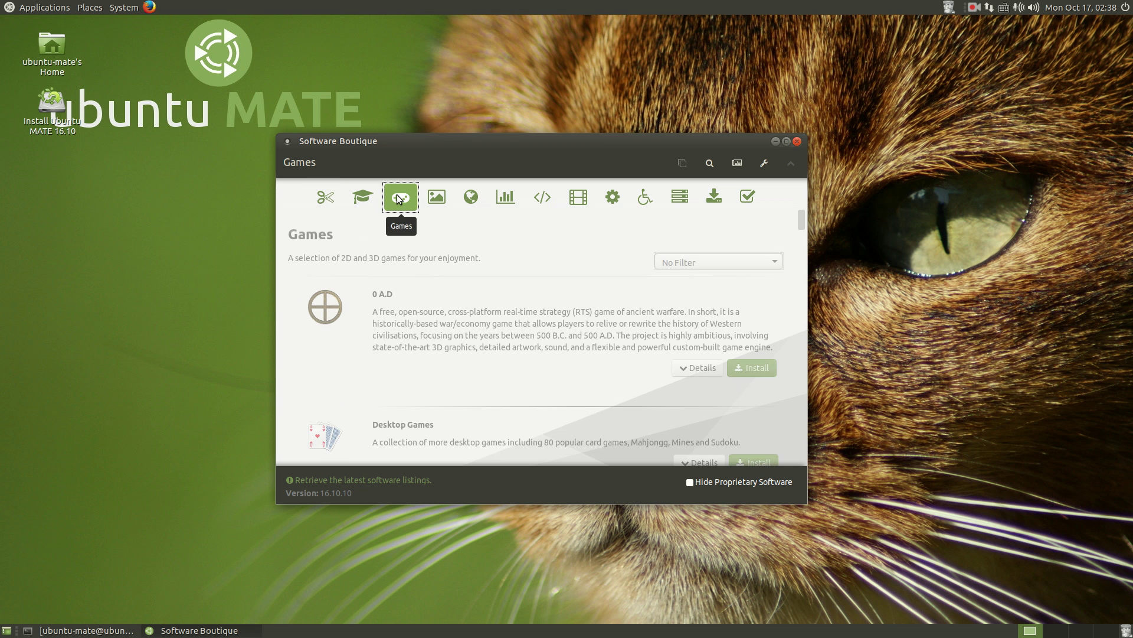
pyautogui.scroll(-5, 507, 351)
pyautogui.scroll(-8, 507, 352)
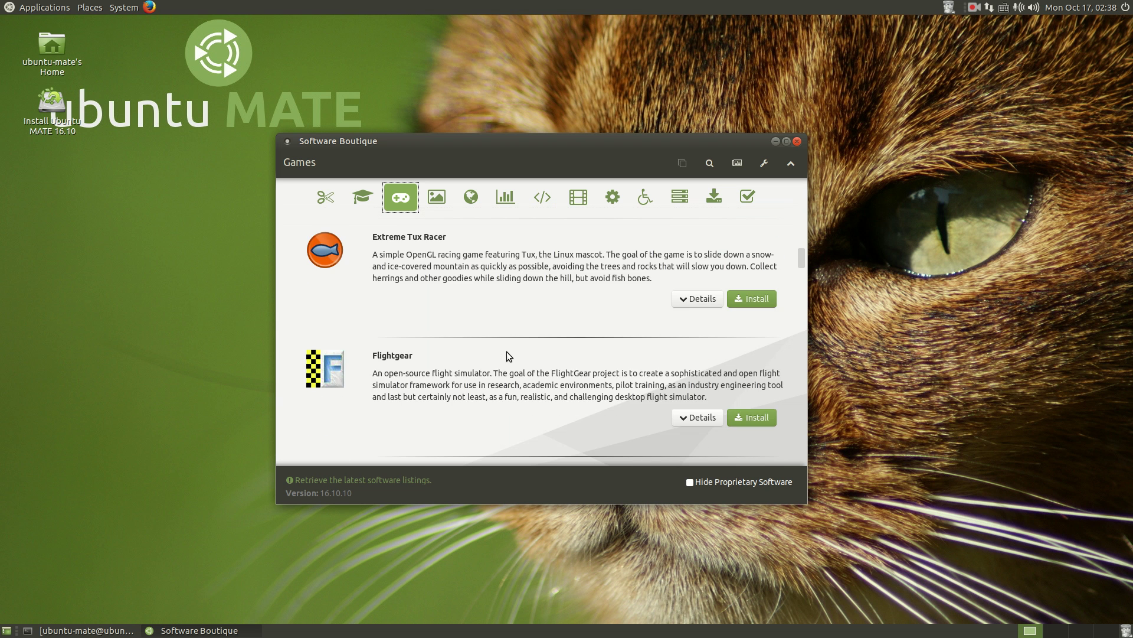
pyautogui.scroll(-3, 507, 353)
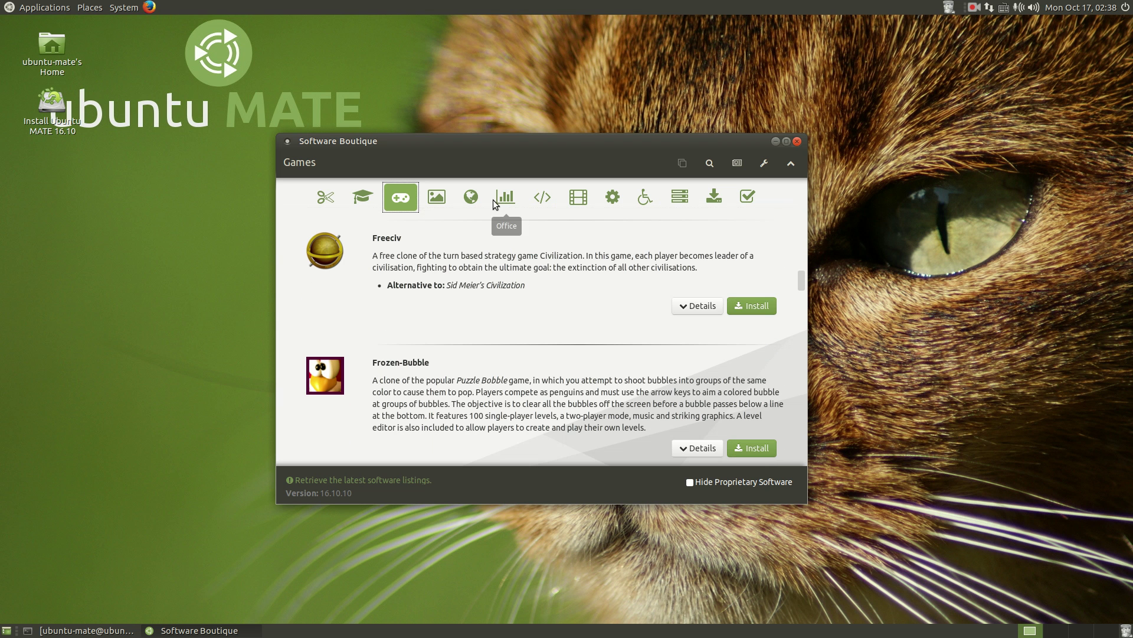
pyautogui.click(437, 199)
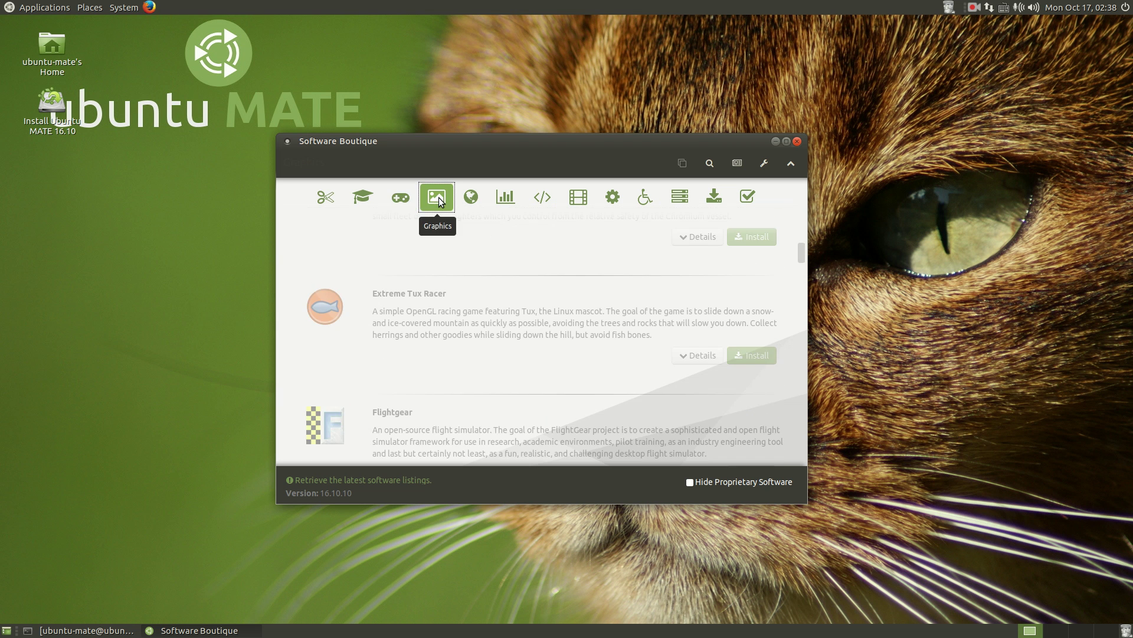
pyautogui.click(505, 197)
pyautogui.click(470, 199)
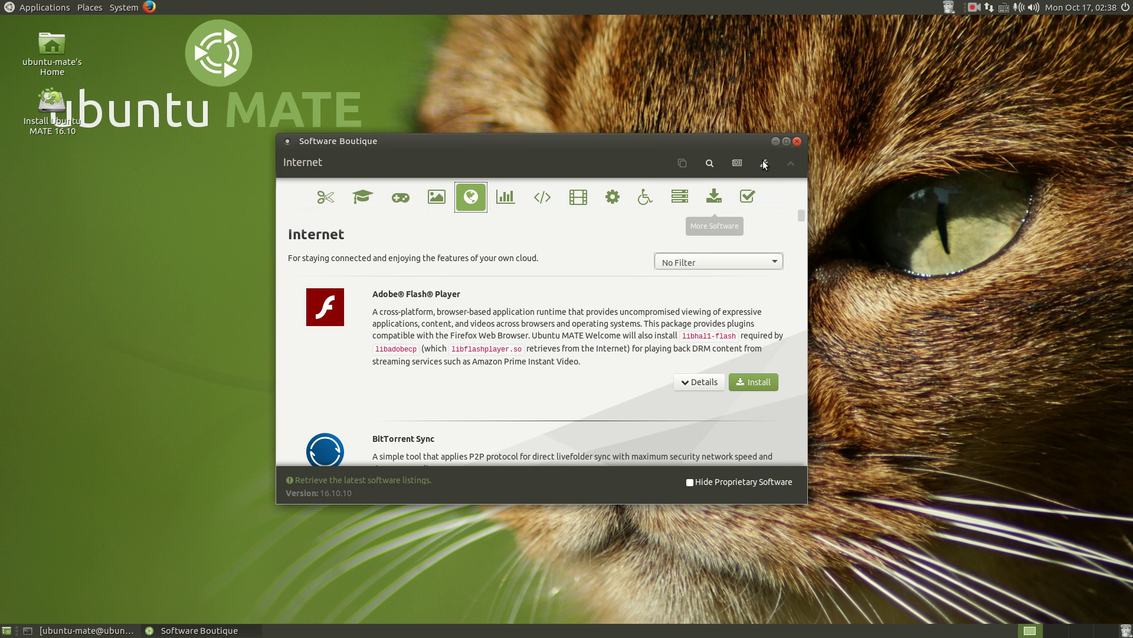
# Close Software Boutique and show the System > Preferences > Look and Feel submenu.
pyautogui.click(796, 142)
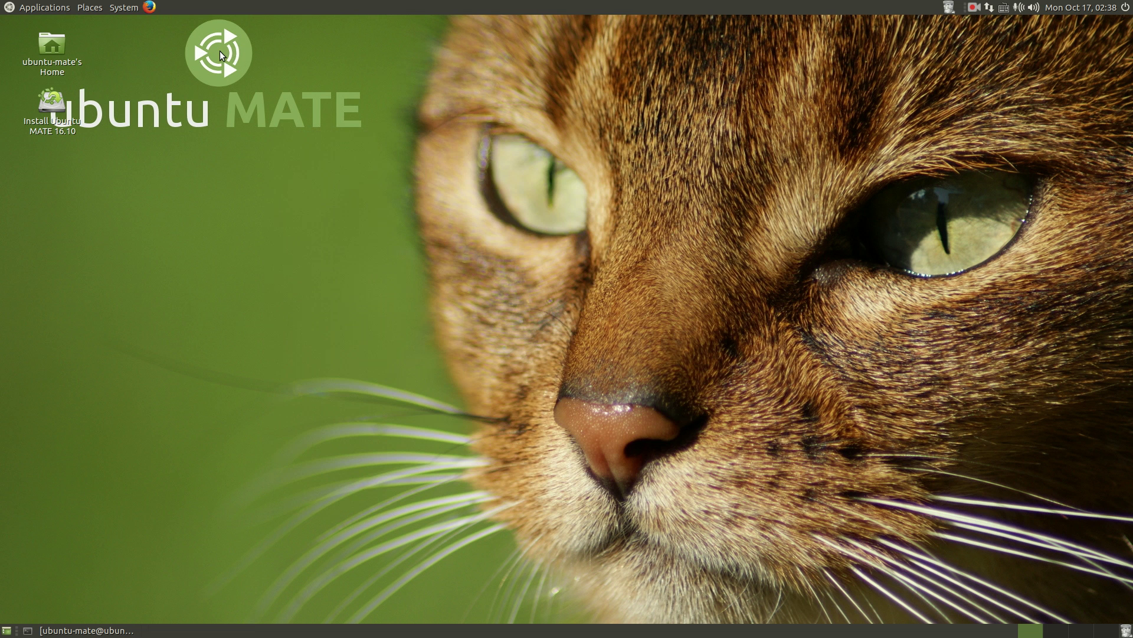
pyautogui.click(136, 9)
pyautogui.moveTo(133, 23)
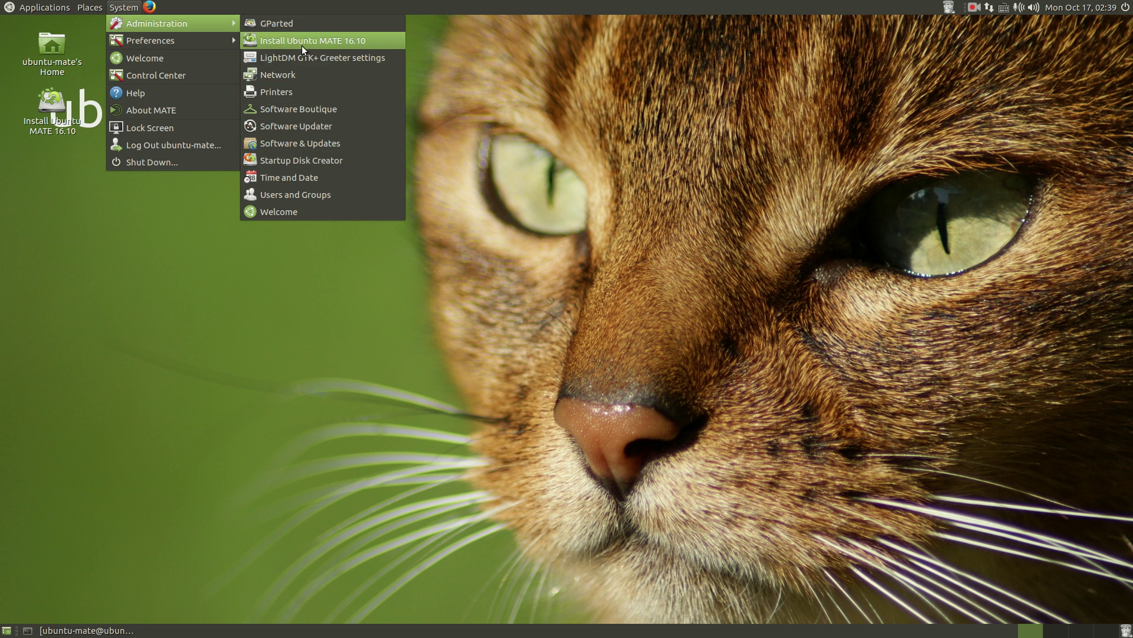
pyautogui.moveTo(214, 38)
pyautogui.moveTo(323, 40)
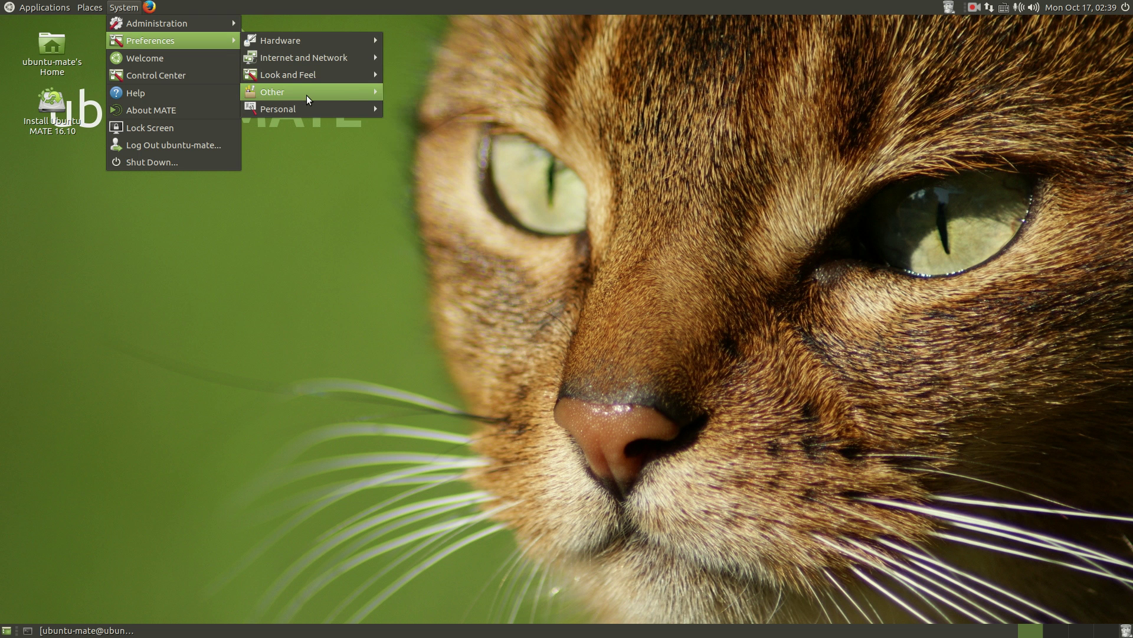
pyautogui.moveTo(306, 108)
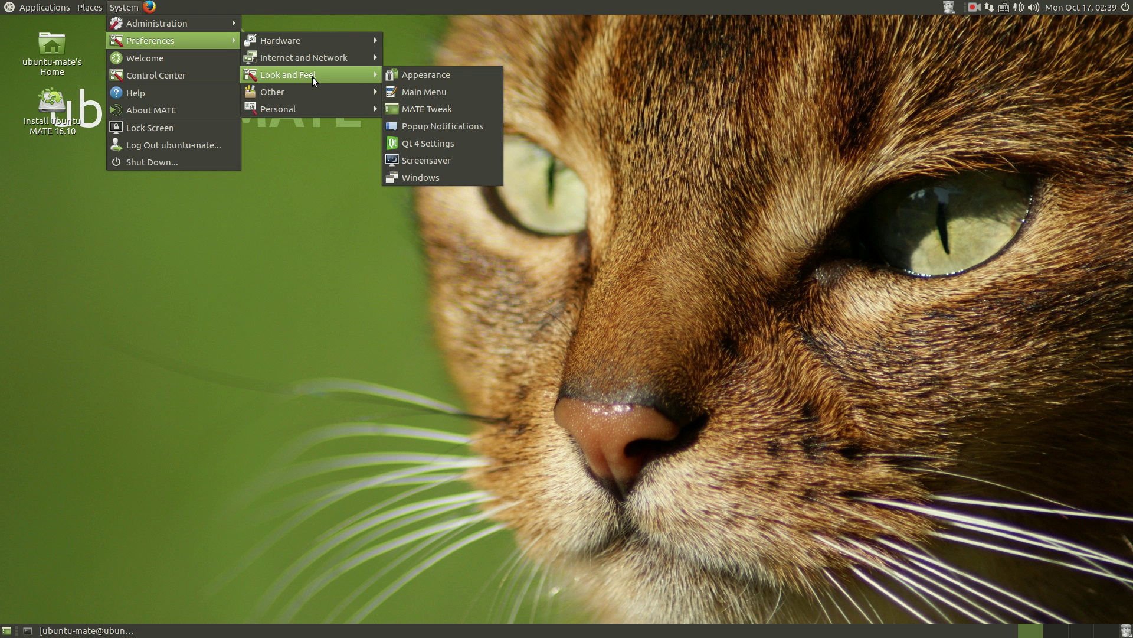
# Launch MATE Tweak and choose the Mutiny layout under Interface > Panel.
pyautogui.click(435, 108)
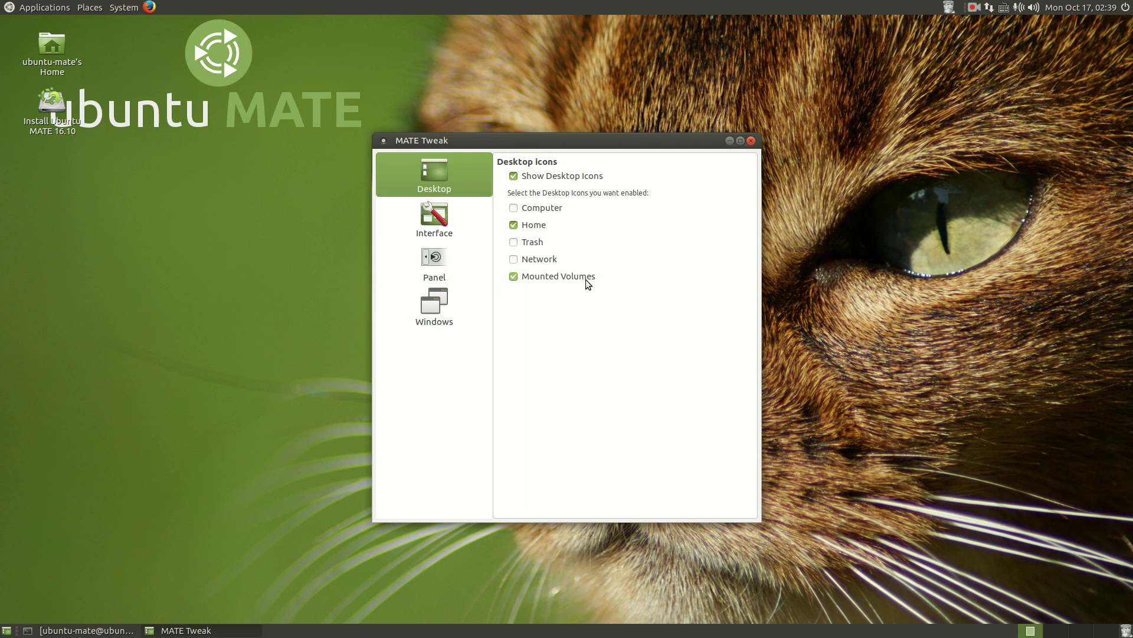
pyautogui.click(434, 229)
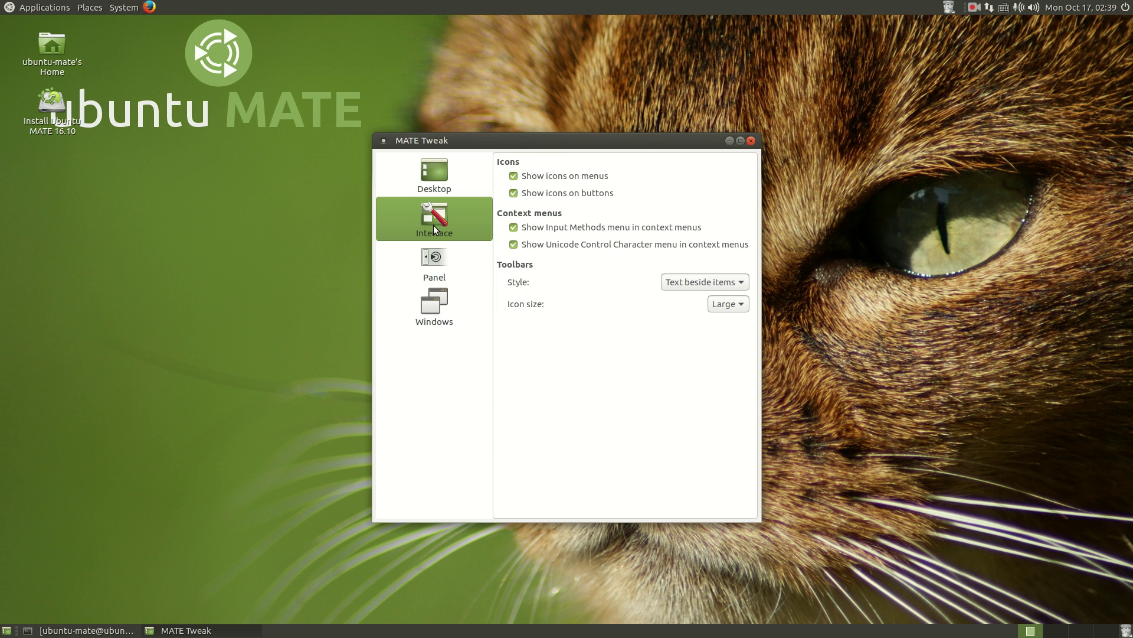
pyautogui.click(434, 262)
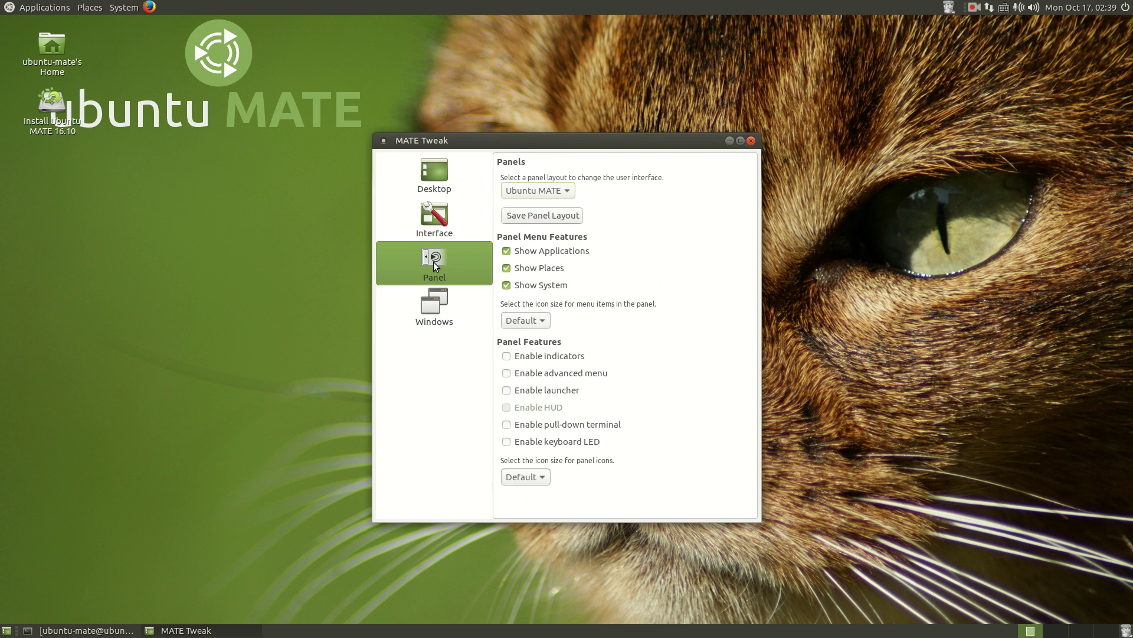
pyautogui.click(532, 190)
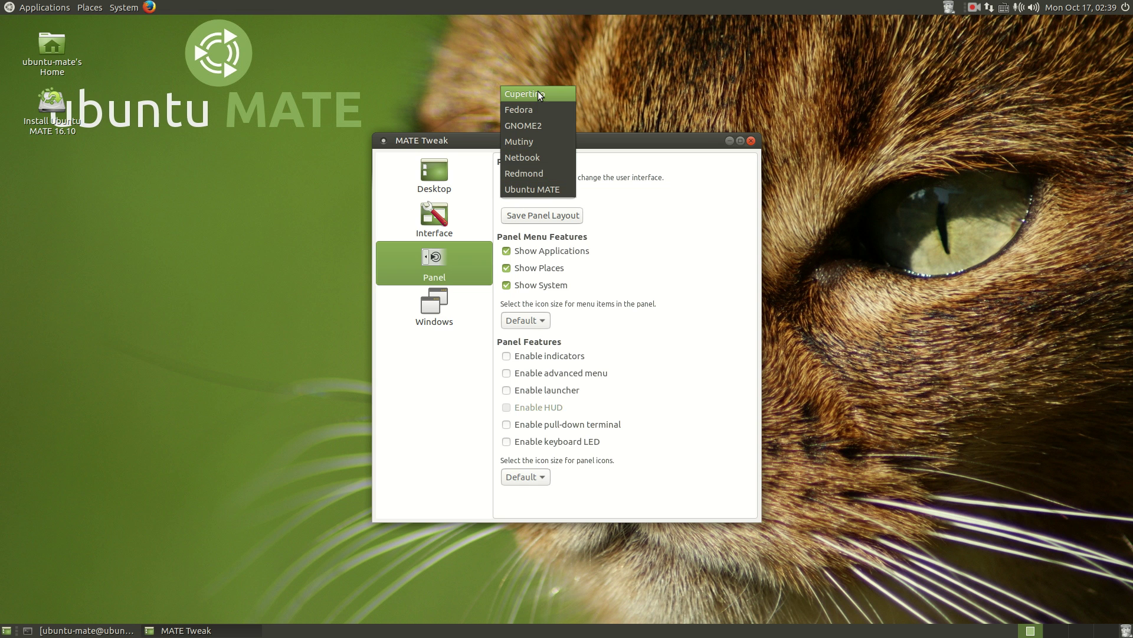
pyautogui.click(532, 139)
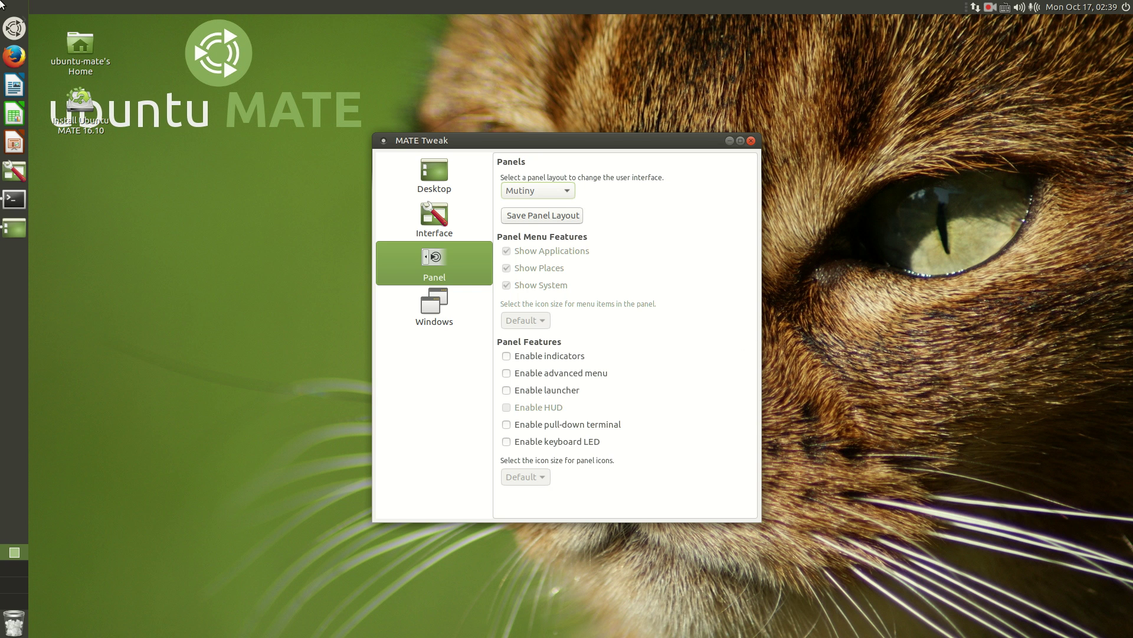
# Empty the trash from the launcher's Trash icon, then briefly view the Applications menu.
pyautogui.rightClick(17, 630)
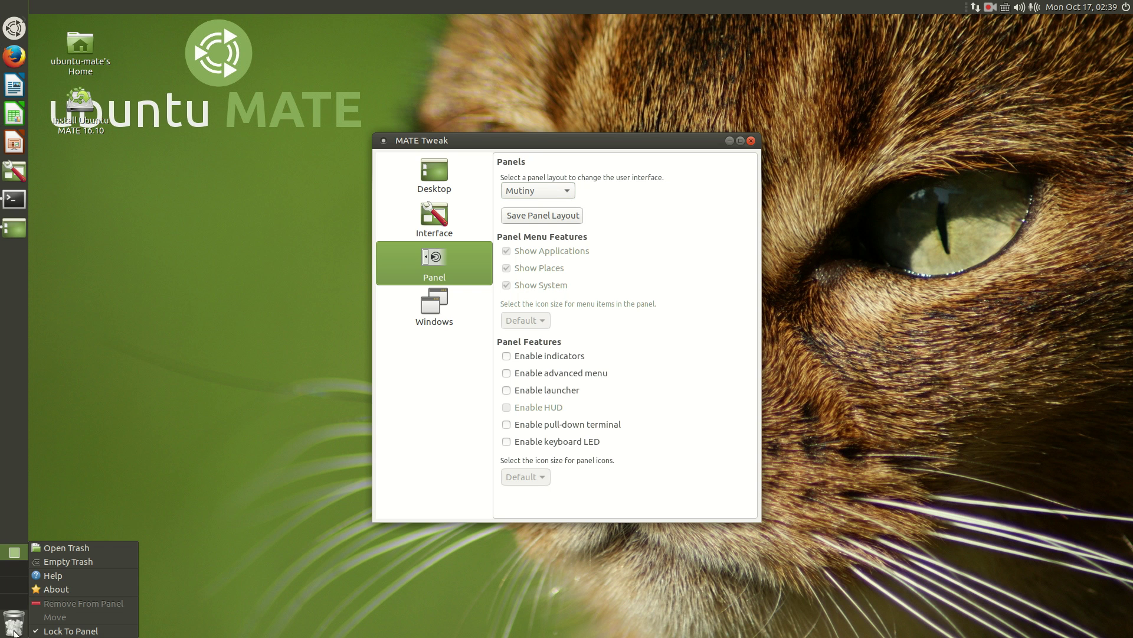
pyautogui.click(71, 564)
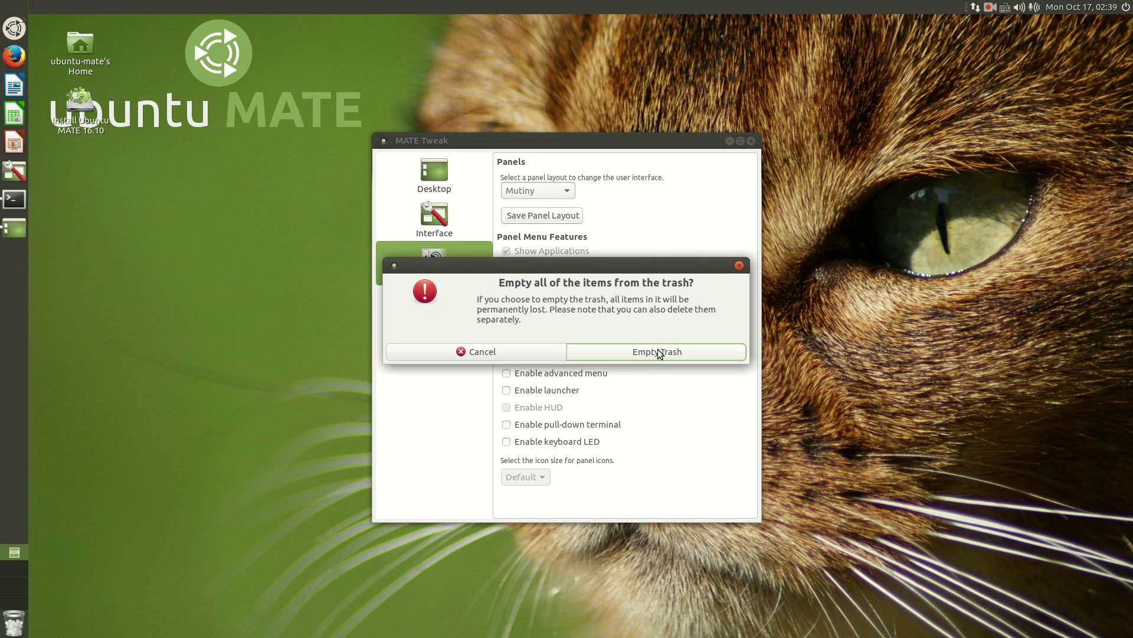
pyautogui.click(660, 353)
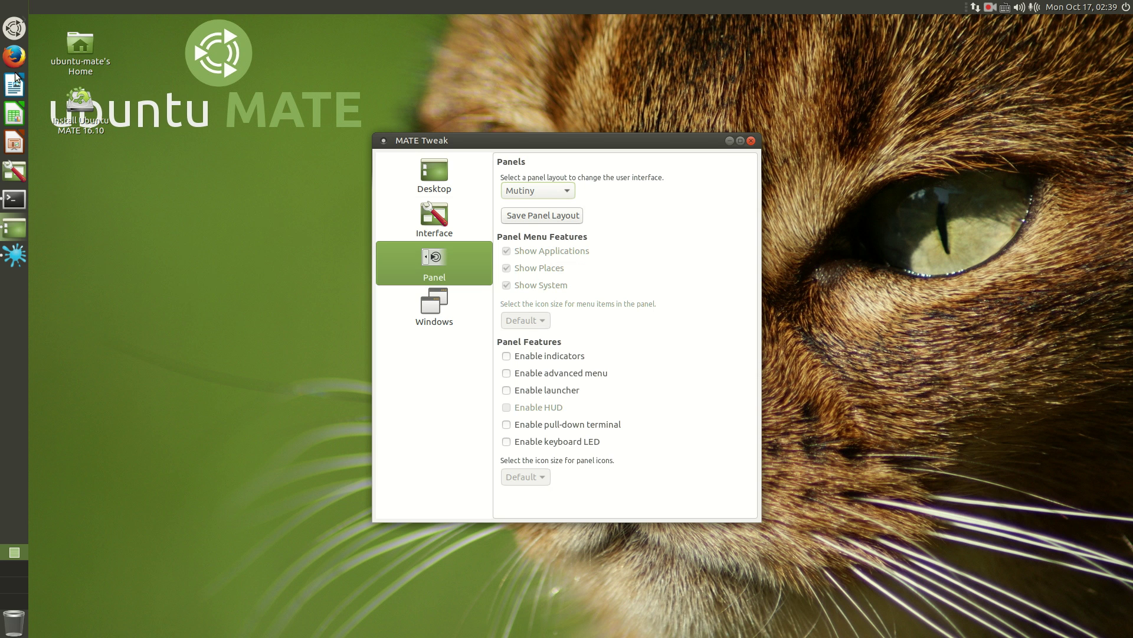
pyautogui.click(14, 27)
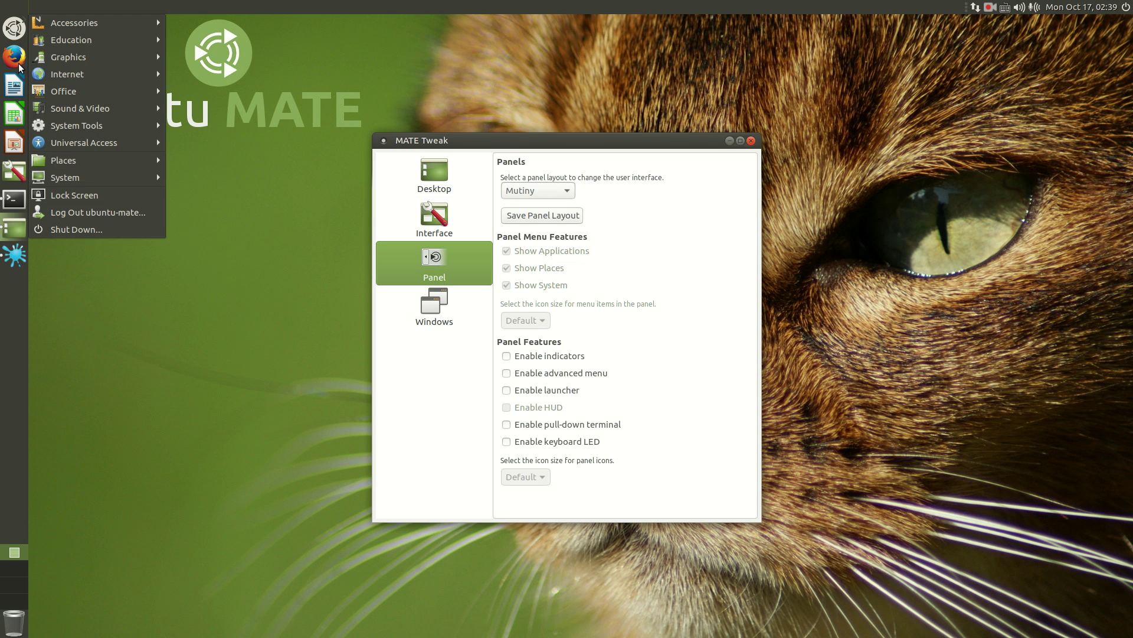
pyautogui.click(134, 261)
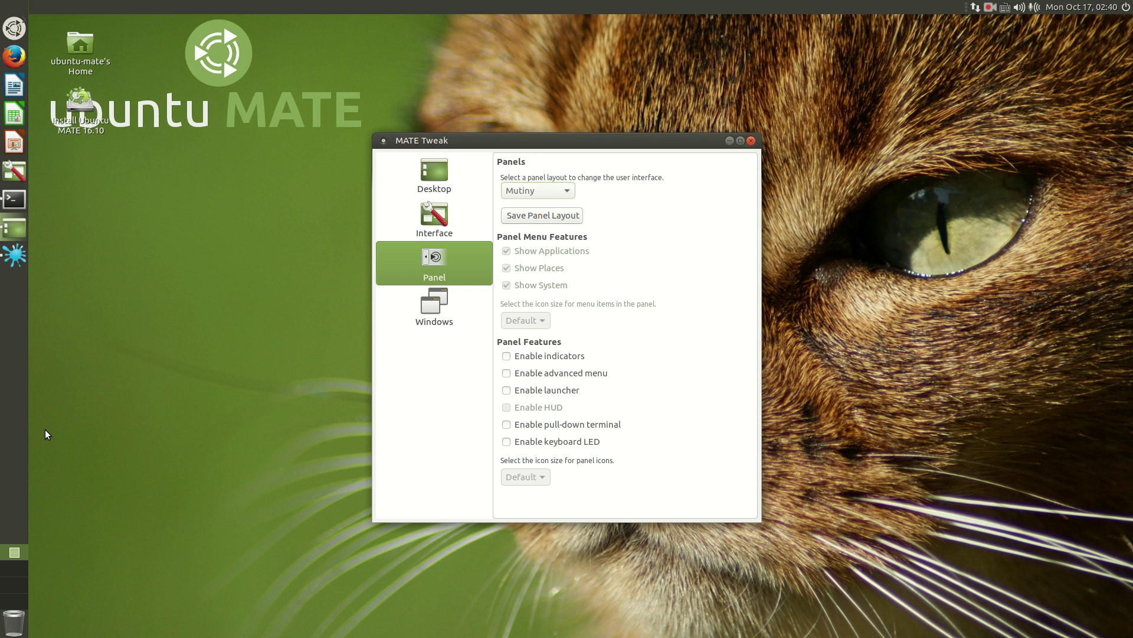
# Restore the Ubuntu MATE panel layout and view the Windows settings.
pyautogui.click(538, 192)
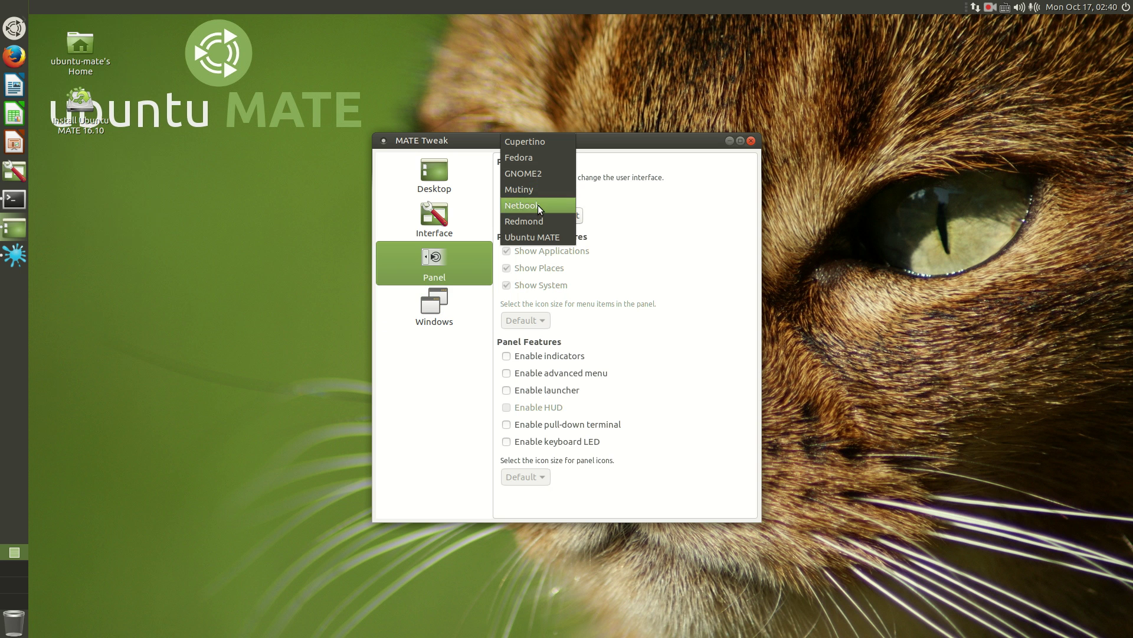
pyautogui.click(537, 236)
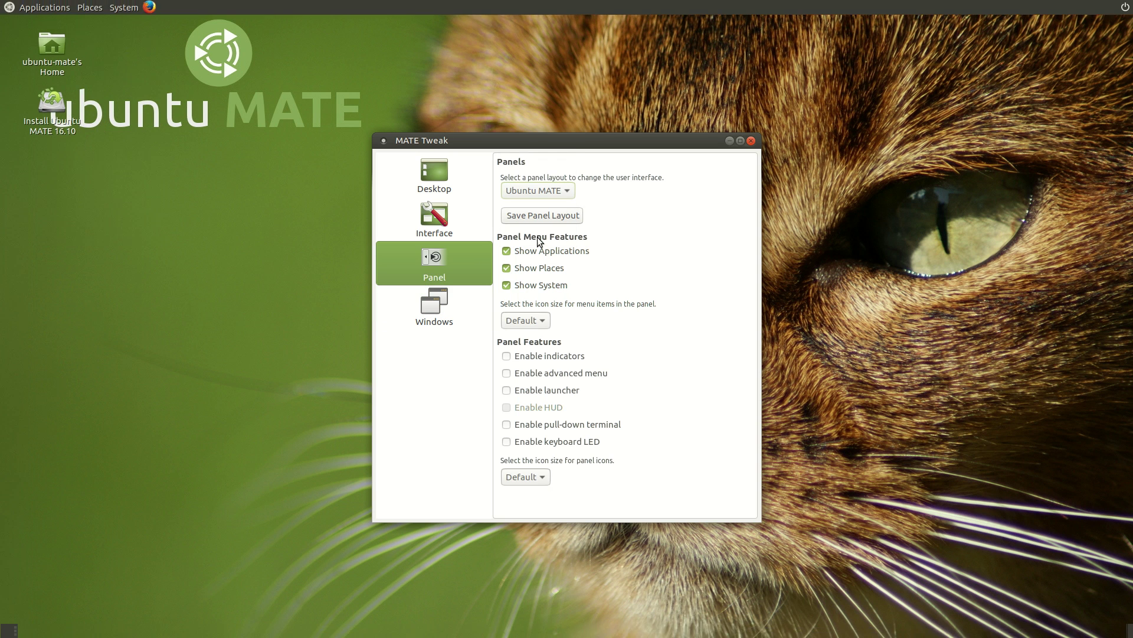
pyautogui.click(434, 303)
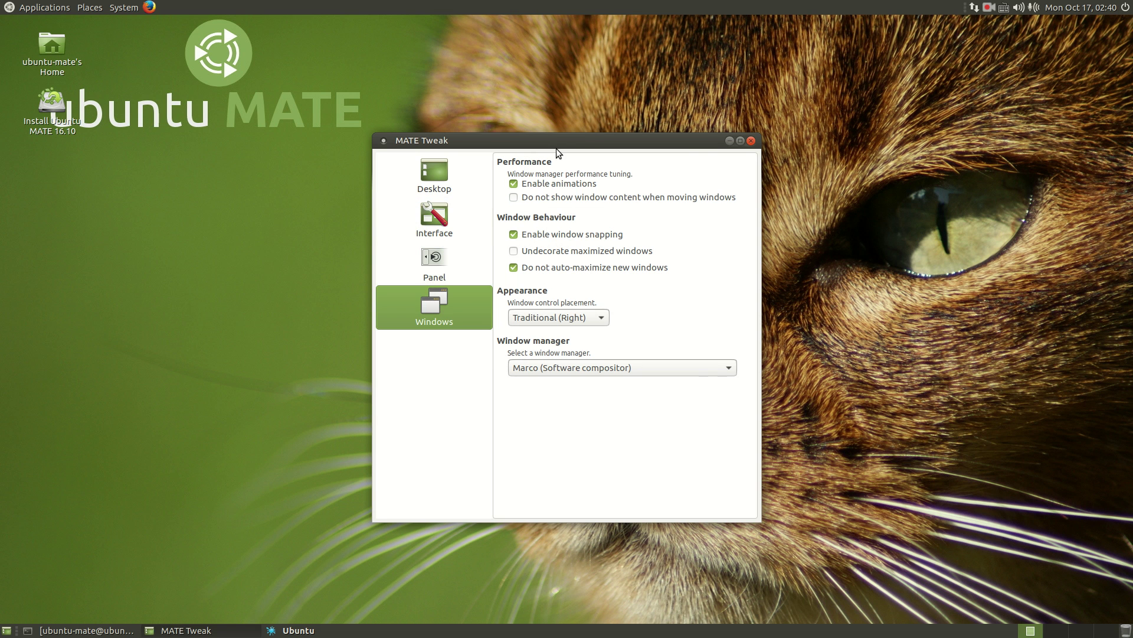
# Close MATE Tweak and dismiss the internal-error report without sending it.
pyautogui.click(750, 142)
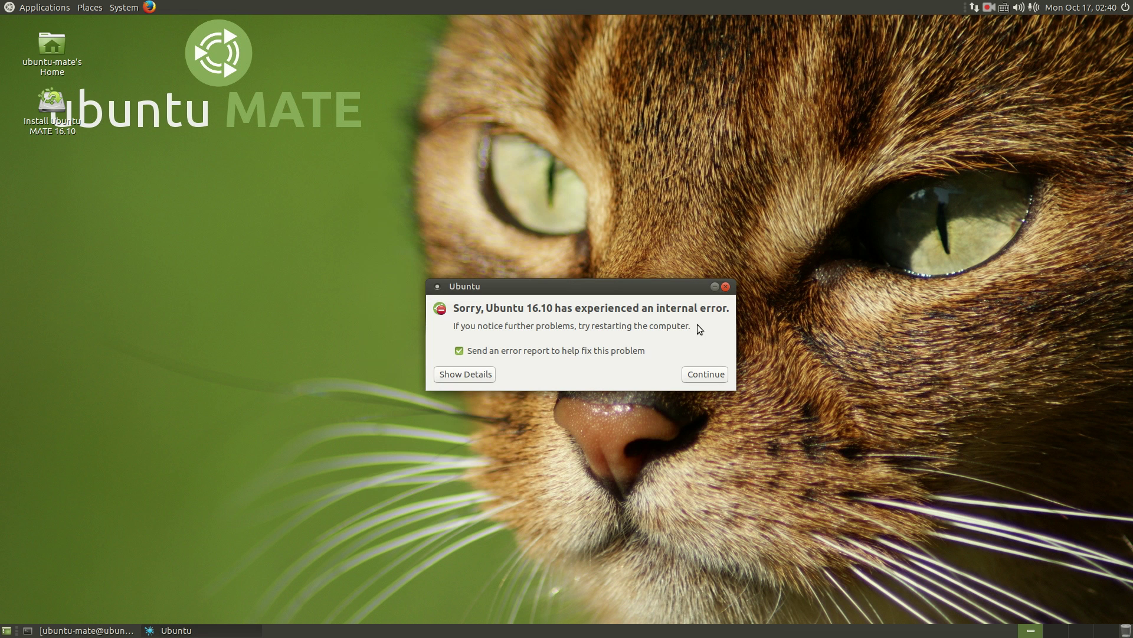
pyautogui.click(505, 354)
pyautogui.click(479, 372)
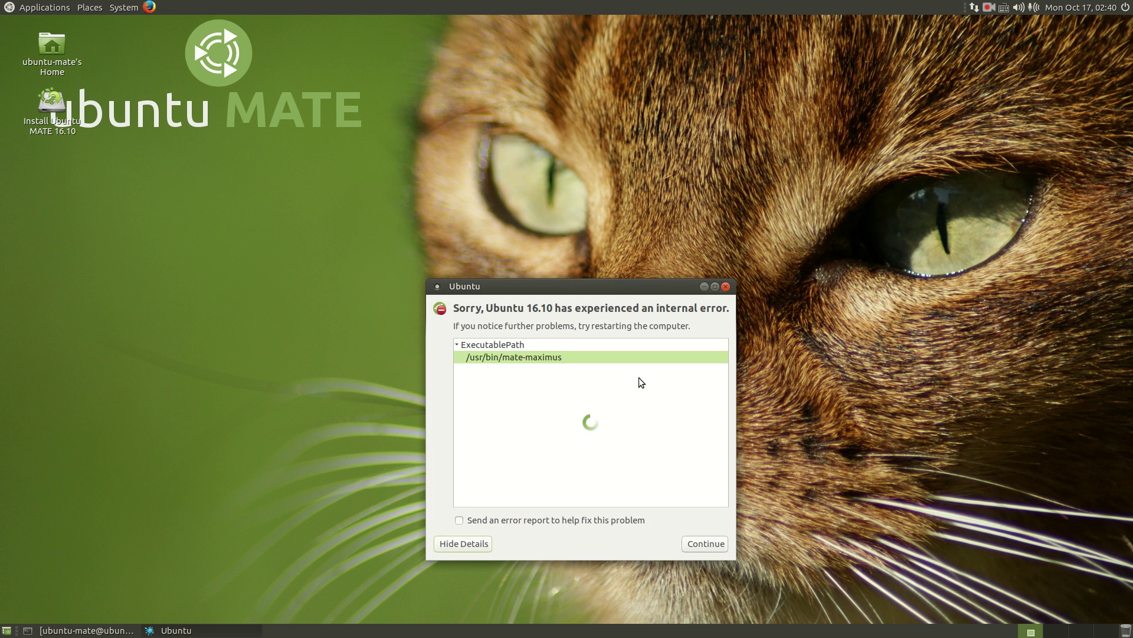
pyautogui.click(704, 543)
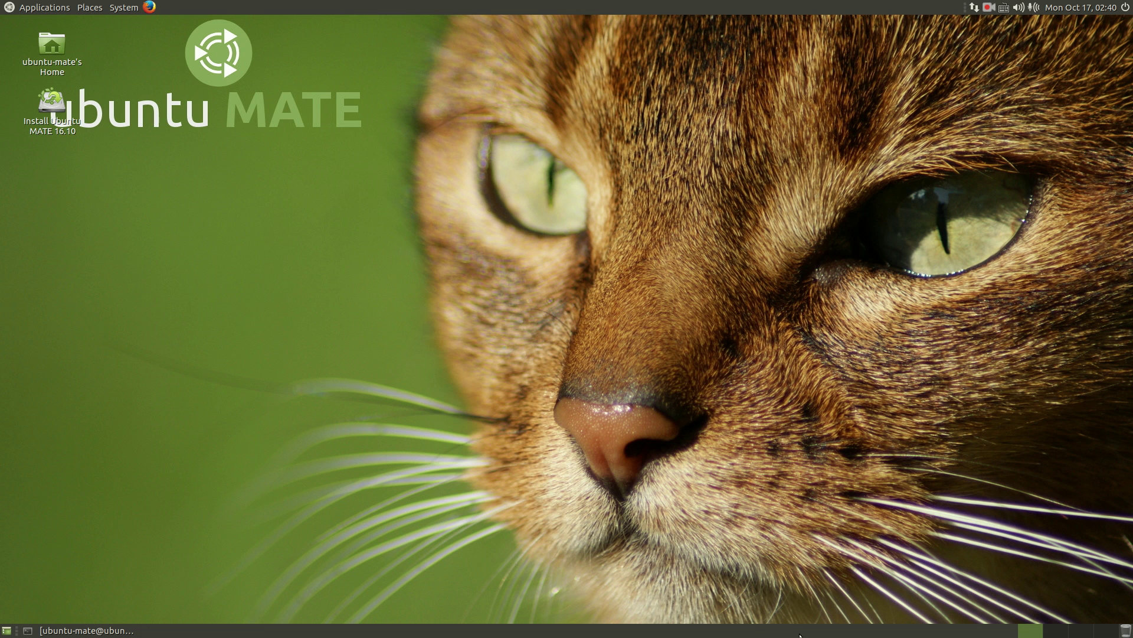
pyautogui.click(1050, 631)
pyautogui.click(1081, 632)
pyautogui.click(1111, 632)
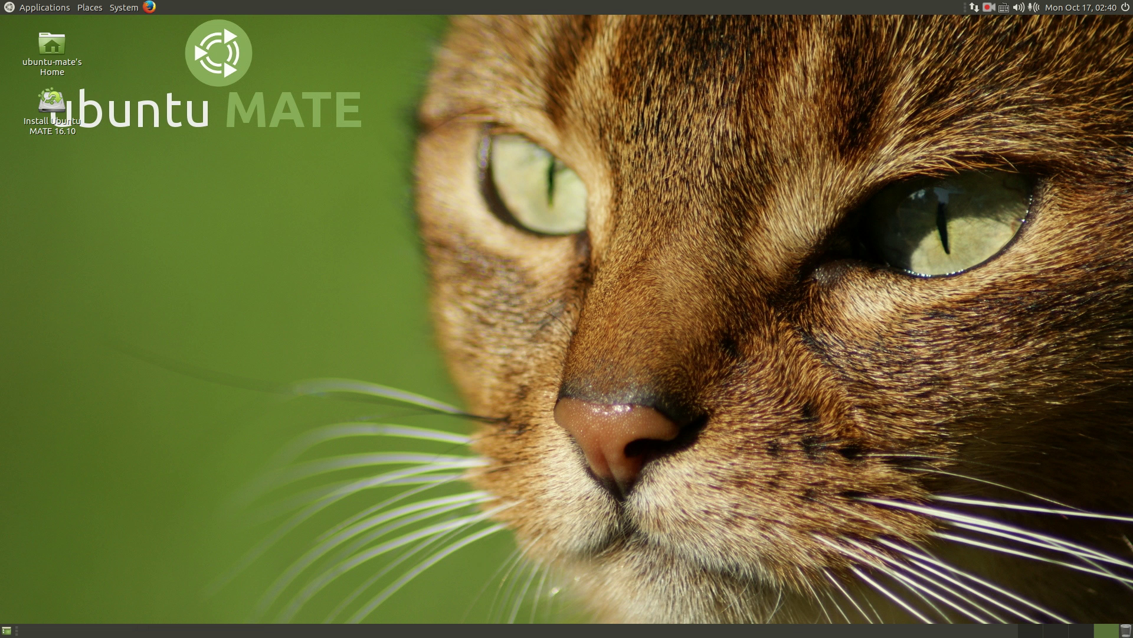
pyautogui.click(1039, 631)
pyautogui.rightClick(1042, 635)
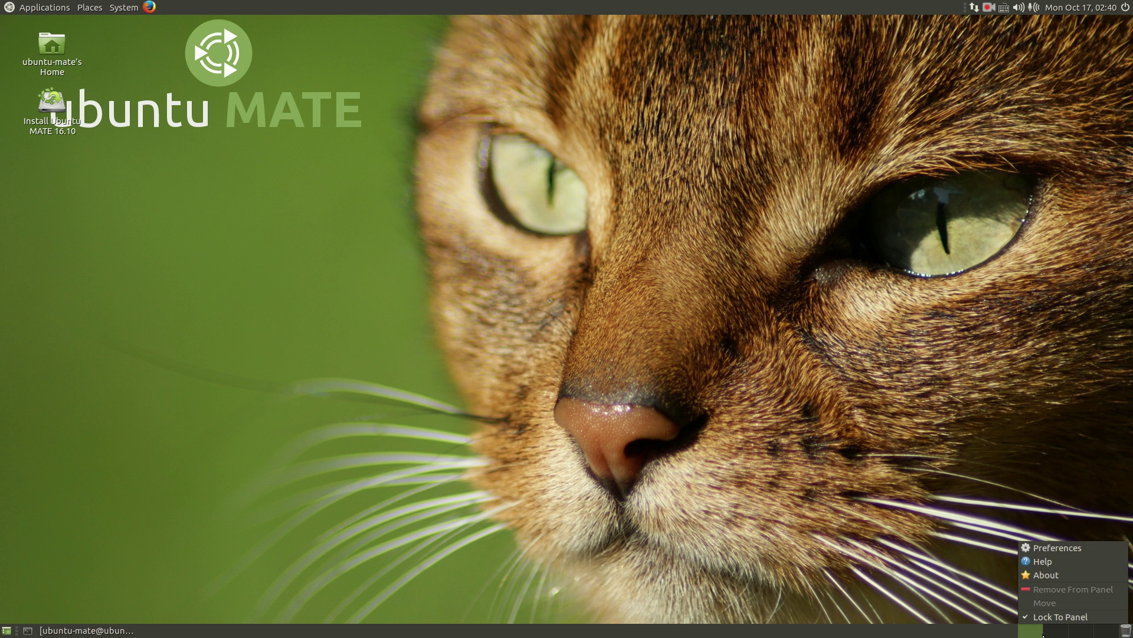
pyautogui.click(1055, 547)
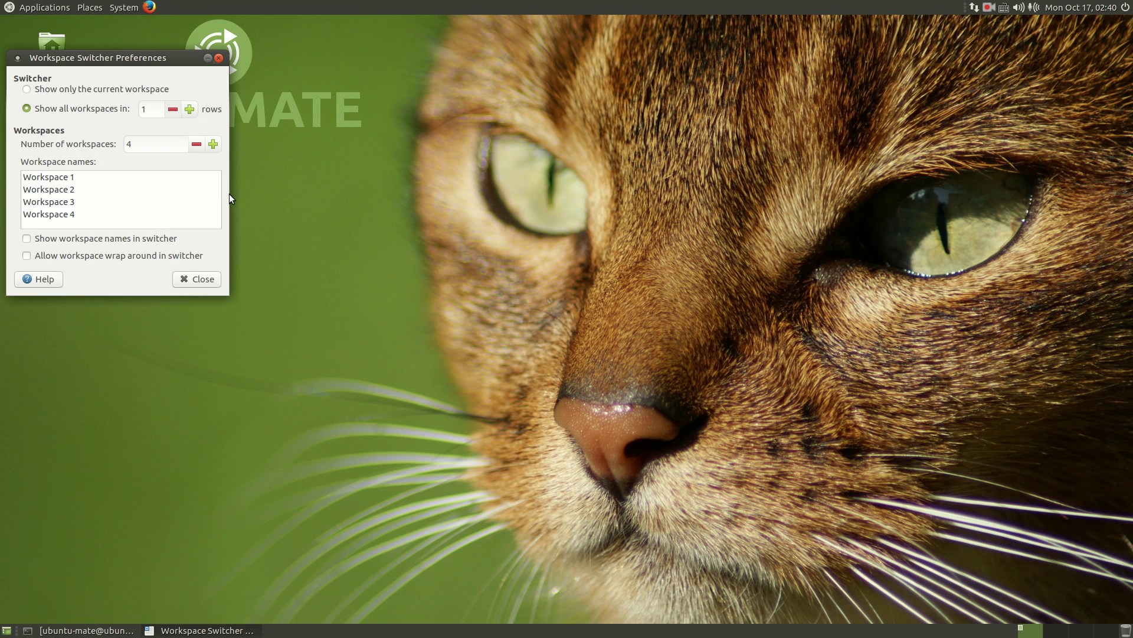
pyautogui.click(181, 280)
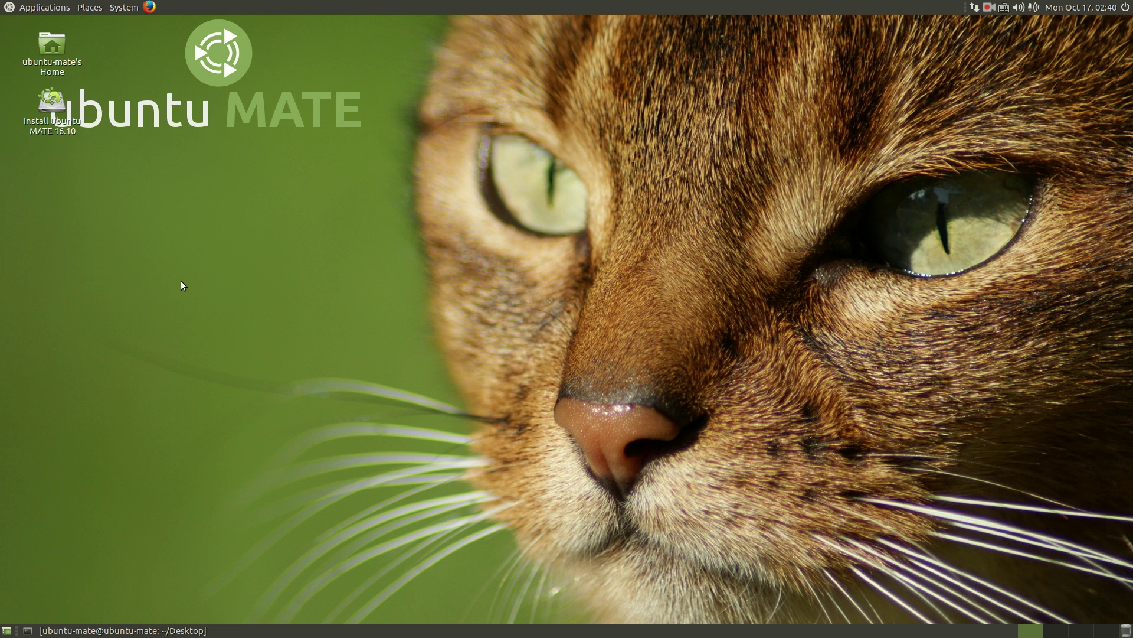
# Add the MATE Menu applet to the bottom panel from the Add to Panel list.
pyautogui.rightClick(685, 632)
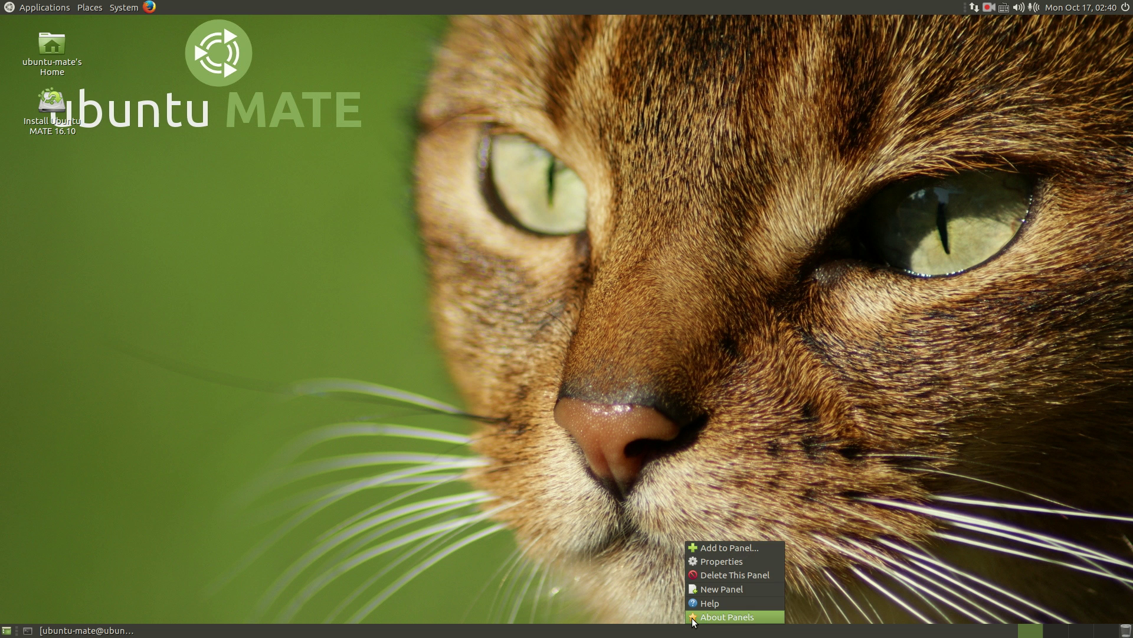
pyautogui.click(695, 549)
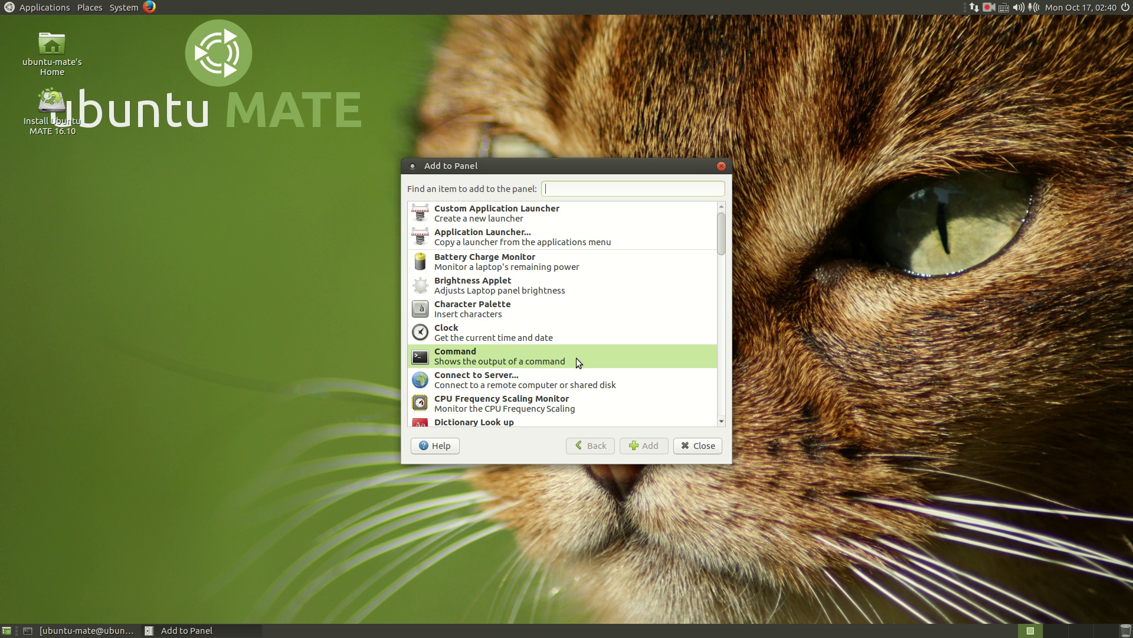
pyautogui.scroll(-6, 576, 358)
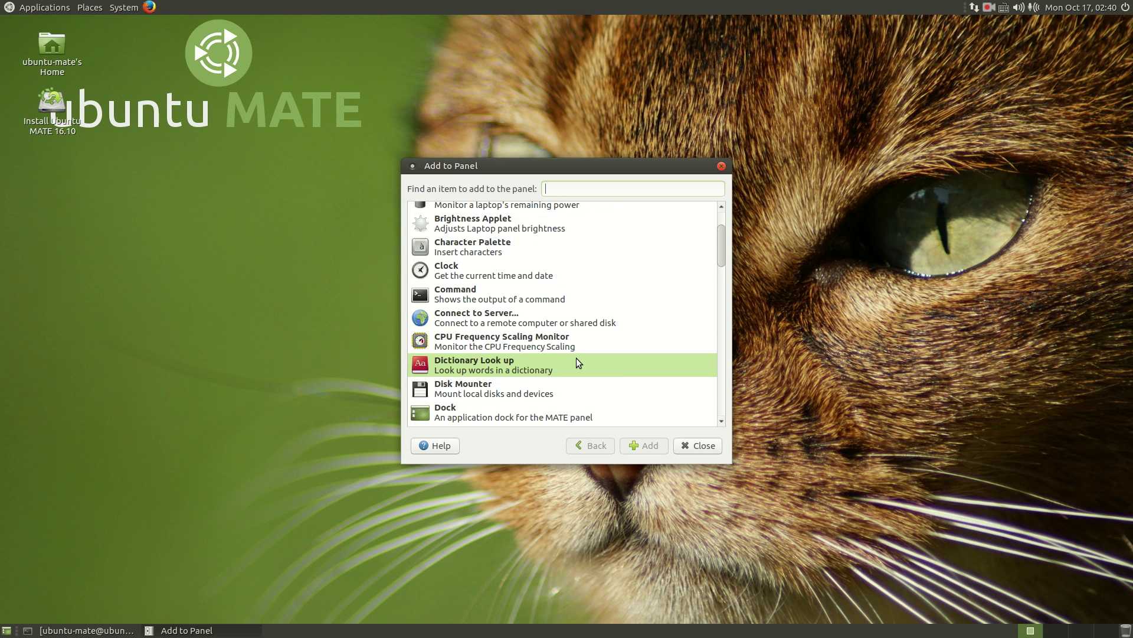
pyautogui.scroll(-2, 576, 359)
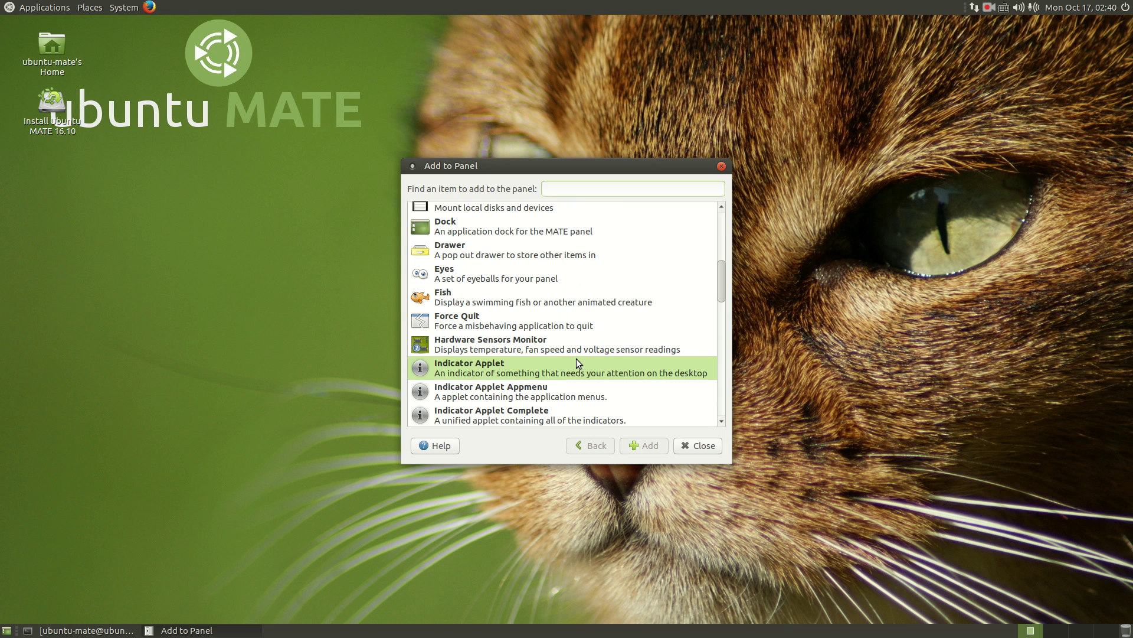
pyautogui.scroll(-2, 569, 328)
pyautogui.scroll(-4, 569, 325)
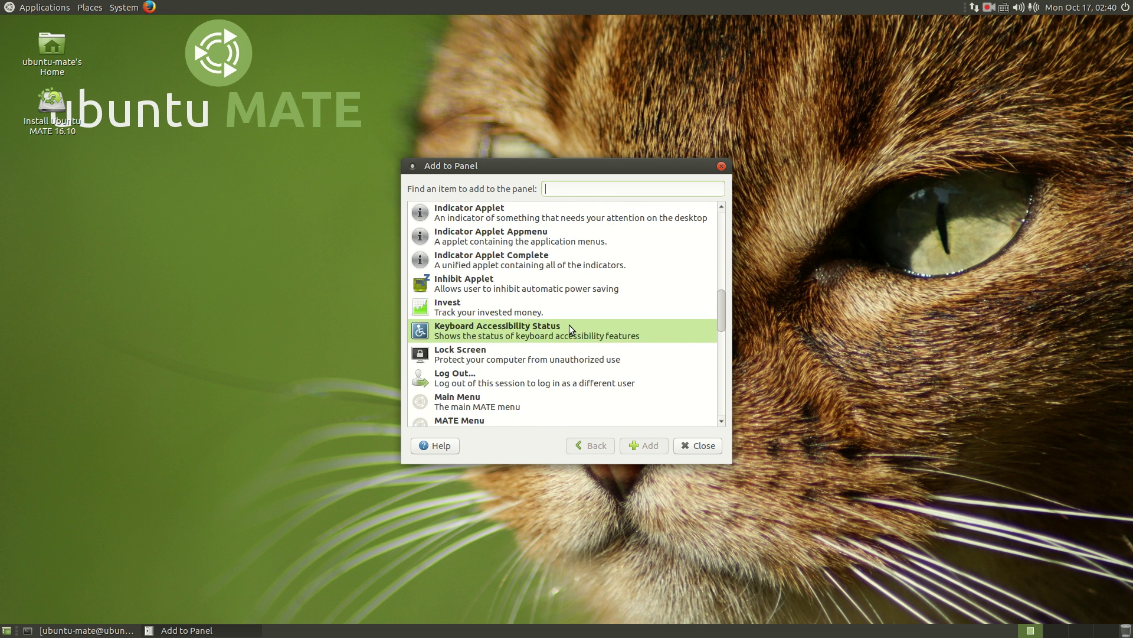
pyautogui.scroll(-1, 569, 324)
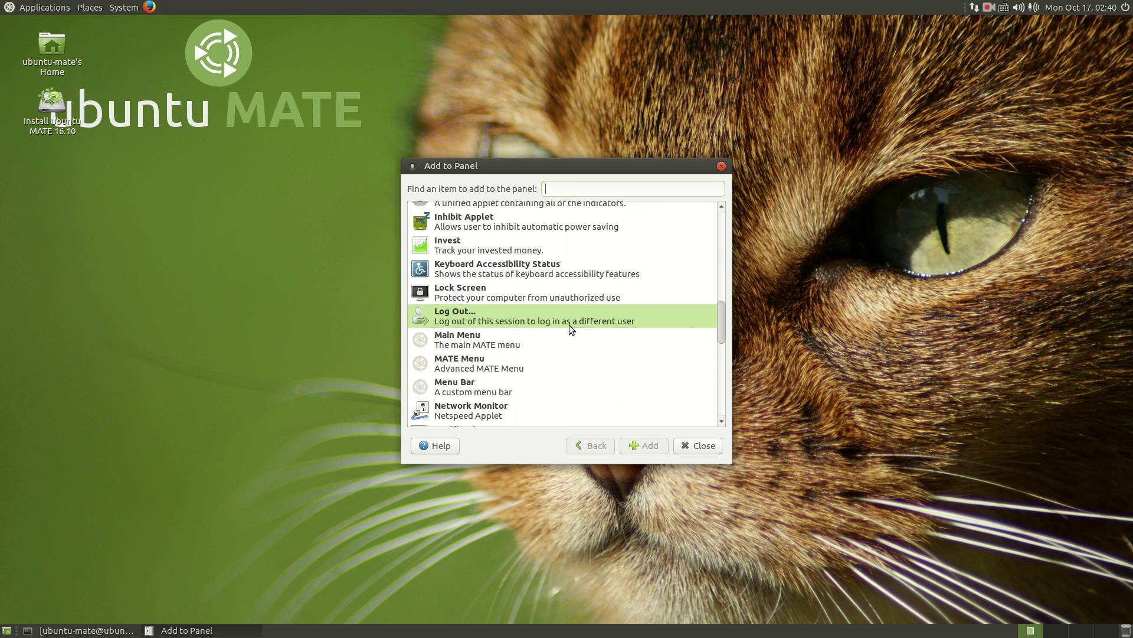
pyautogui.click(518, 366)
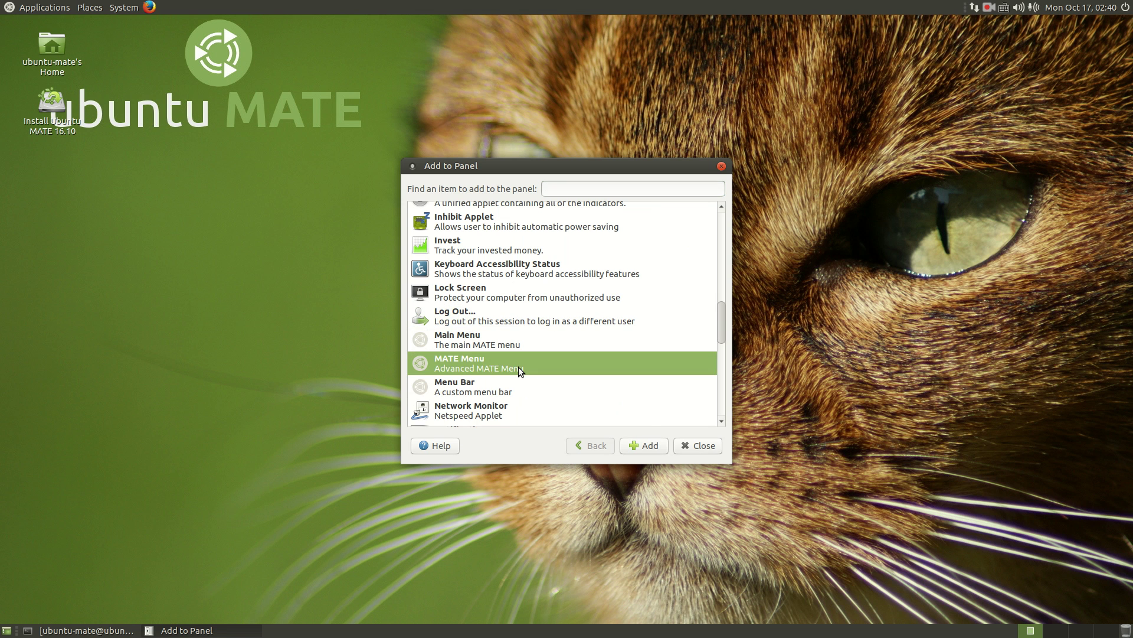
pyautogui.click(652, 445)
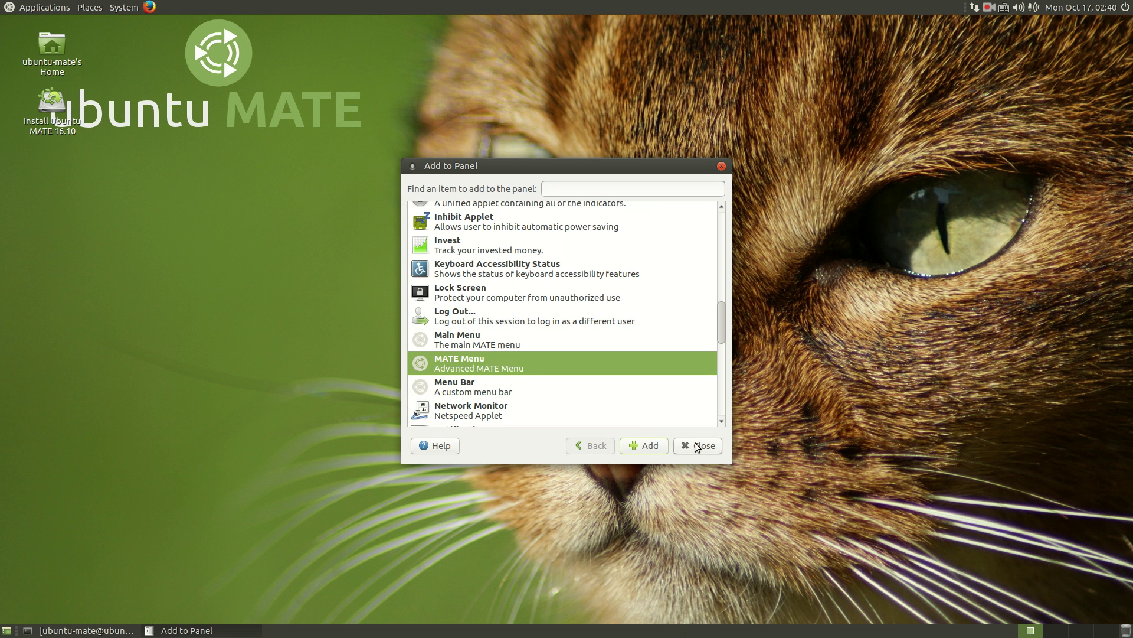
pyautogui.click(695, 447)
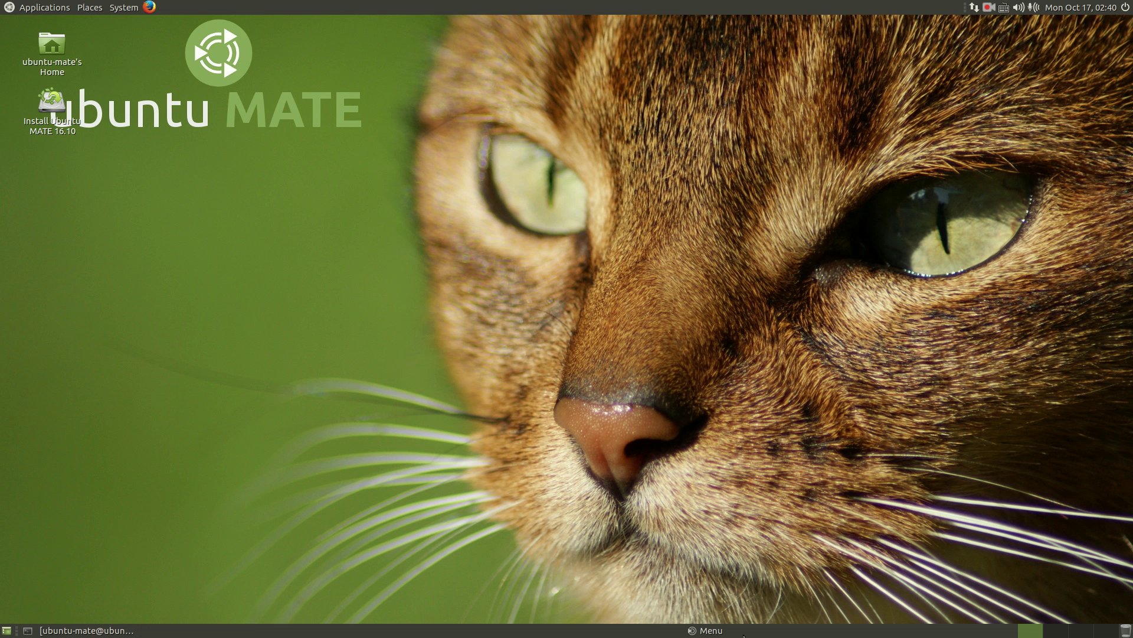
# Open and close the new Menu applet, then remove it from the bottom panel.
pyautogui.click(716, 631)
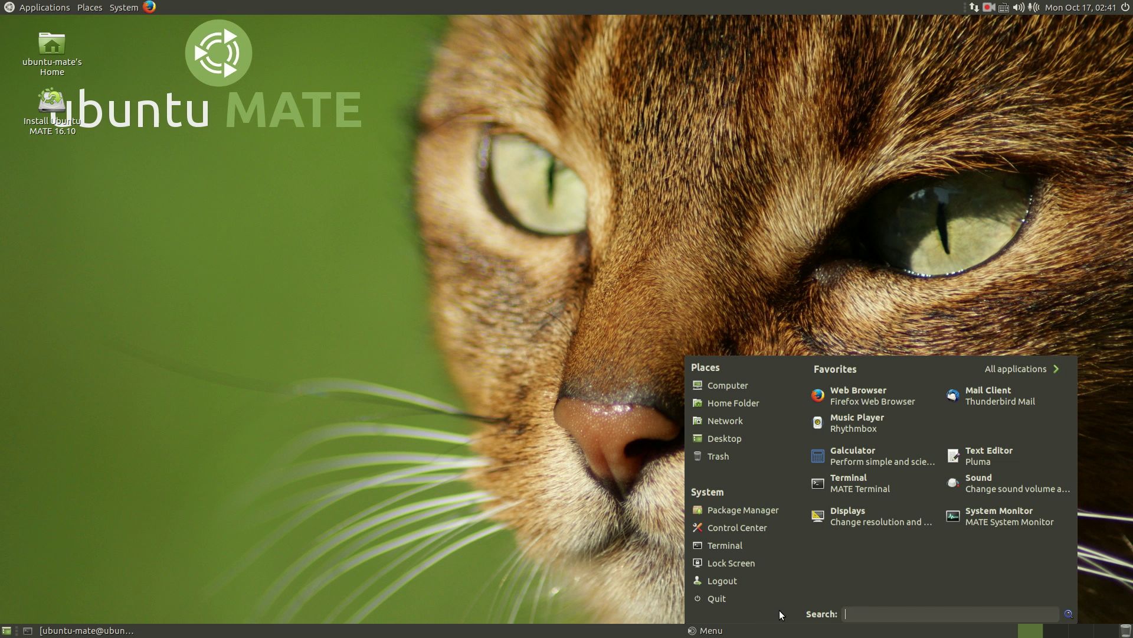
pyautogui.click(604, 580)
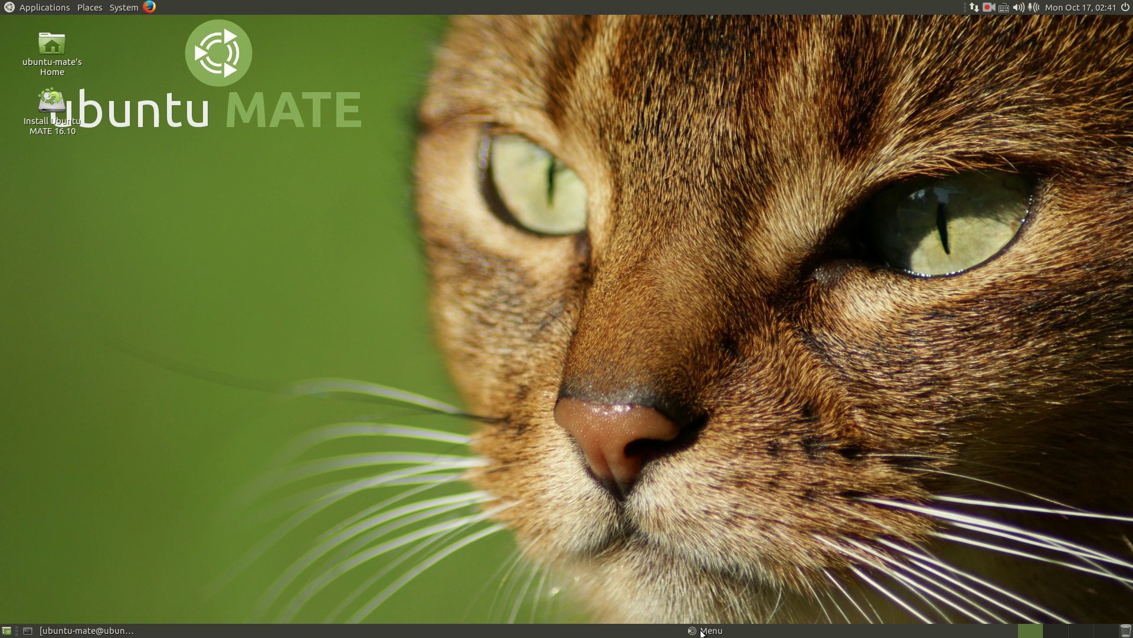
pyautogui.rightClick(701, 630)
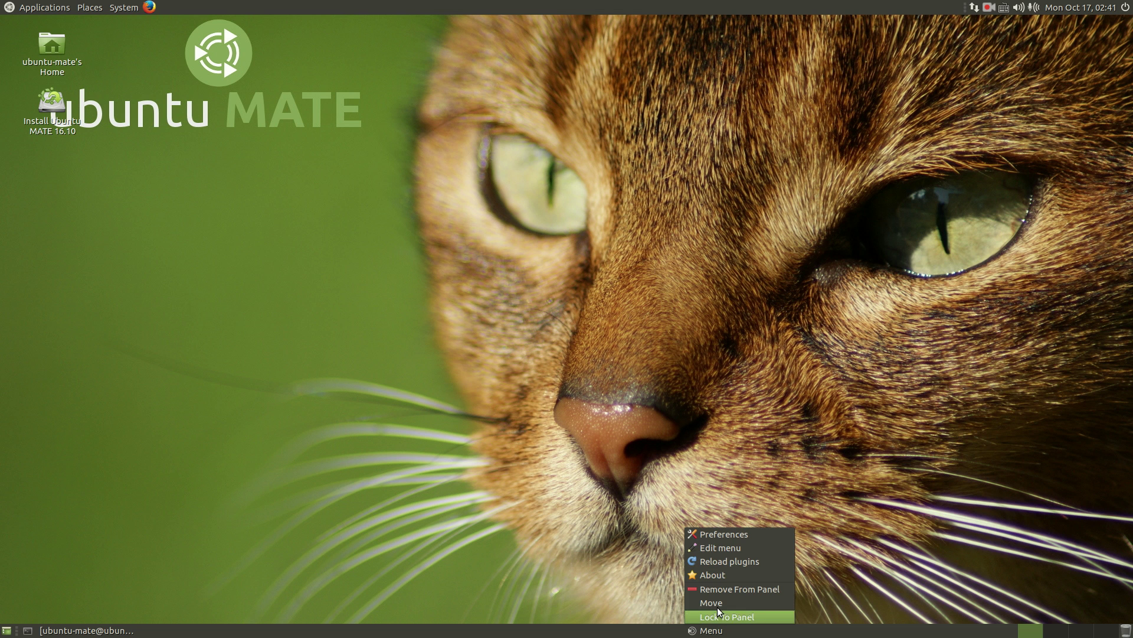
pyautogui.click(735, 588)
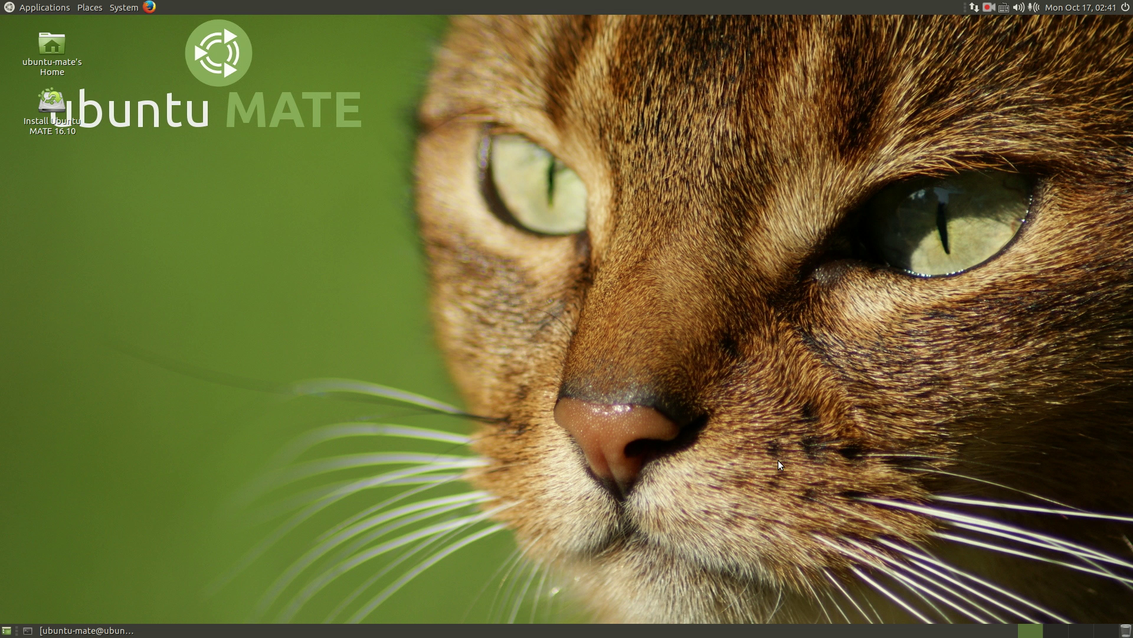
pyautogui.doubleClick(51, 44)
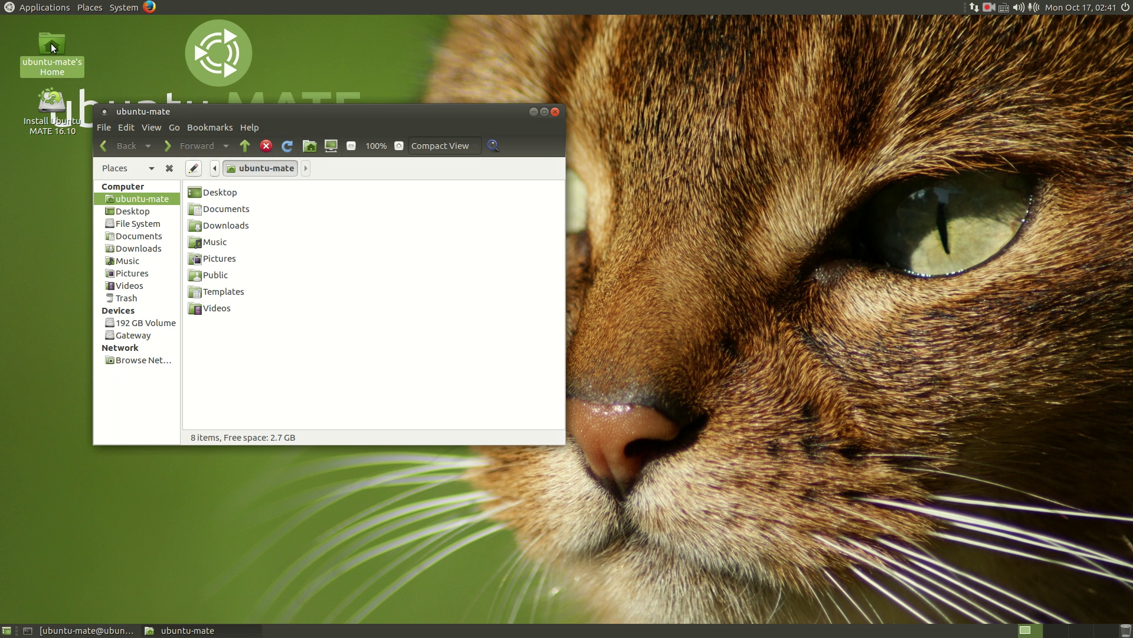
pyautogui.click(555, 112)
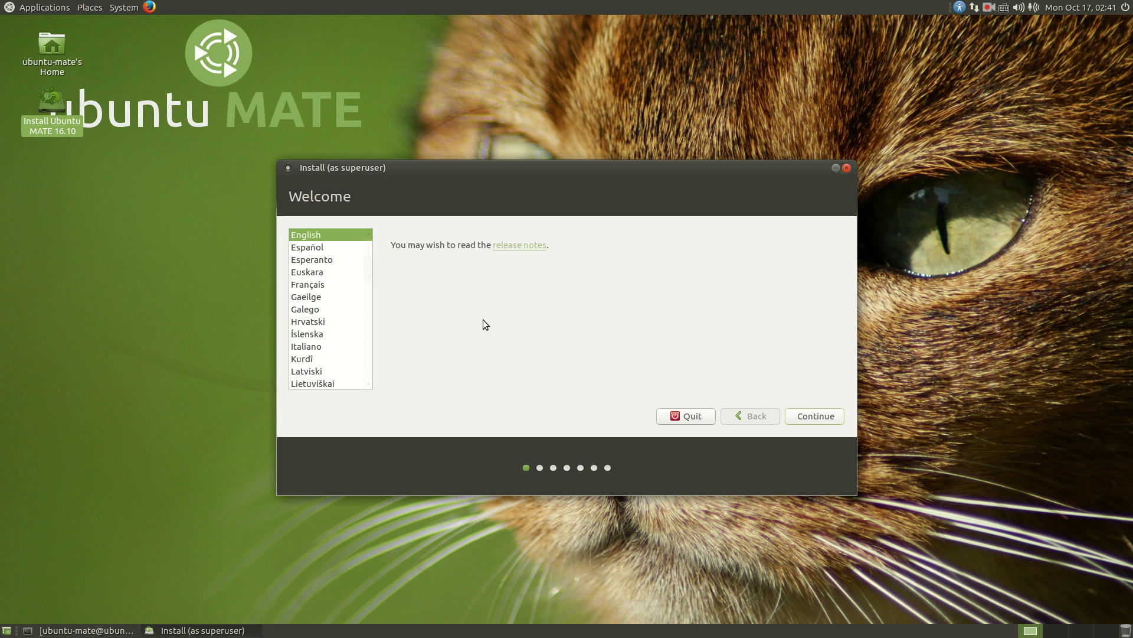
pyautogui.click(847, 169)
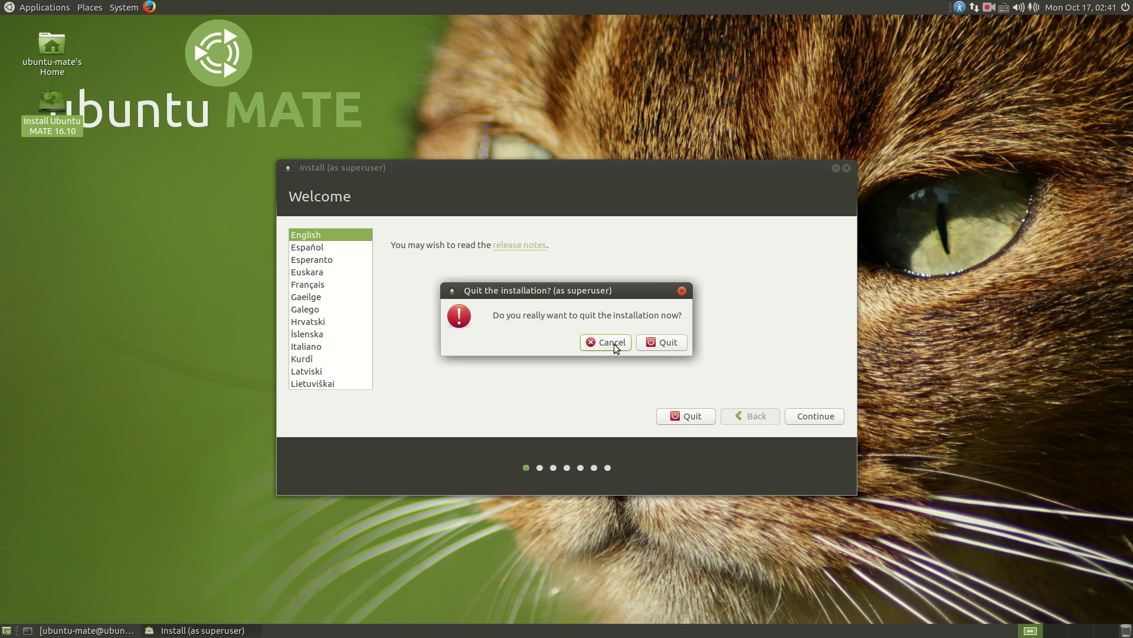
pyautogui.click(654, 344)
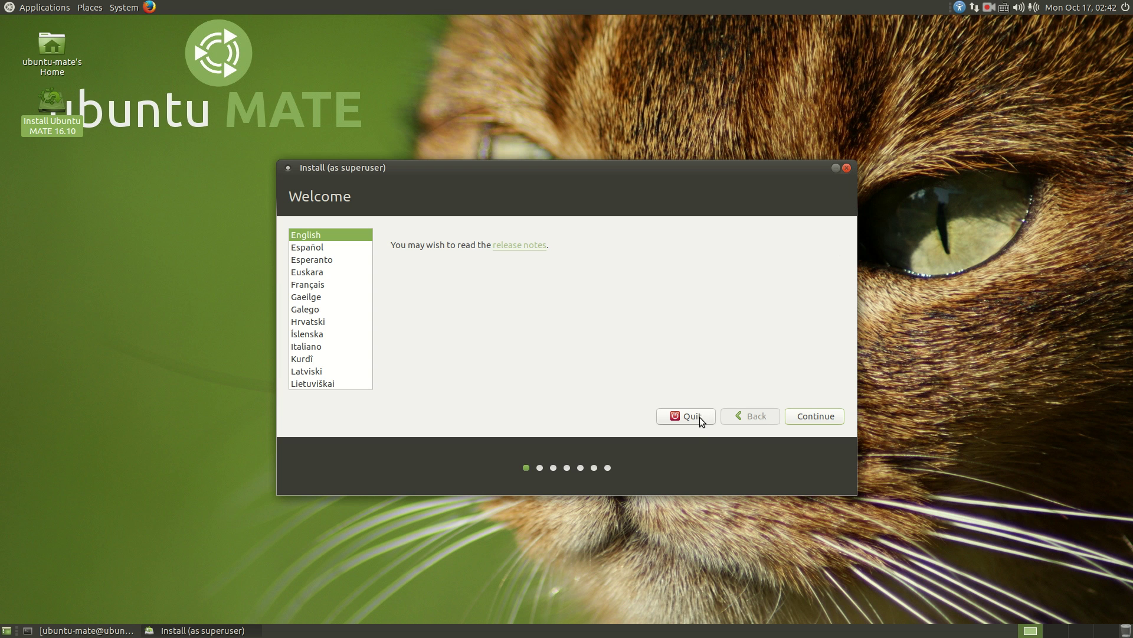
pyautogui.click(847, 167)
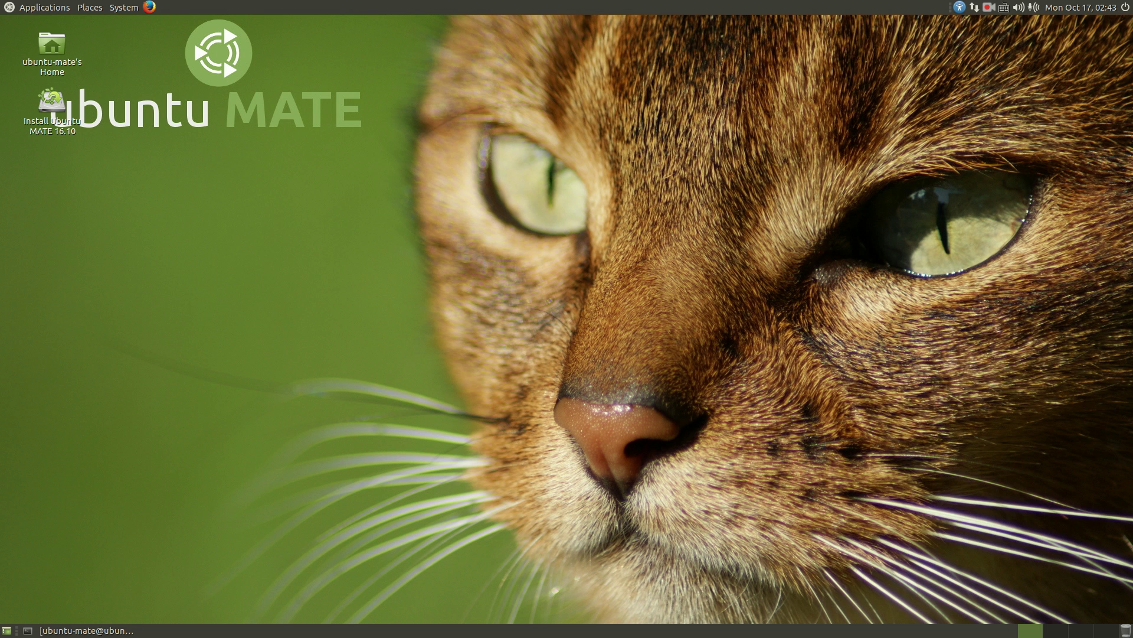
pyautogui.click(989, 7)
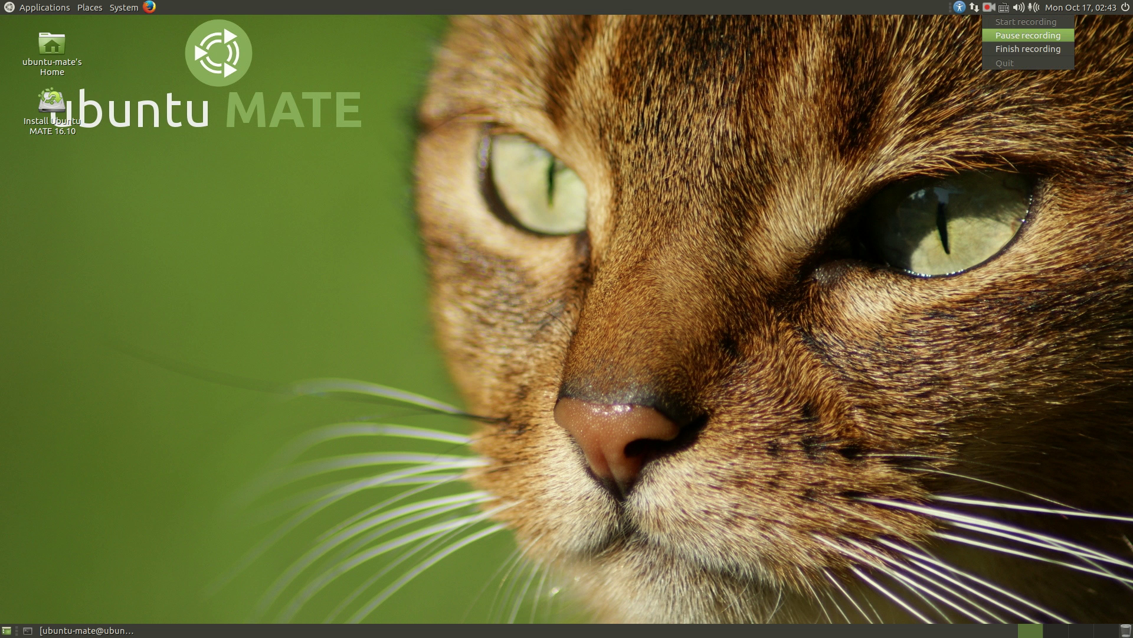